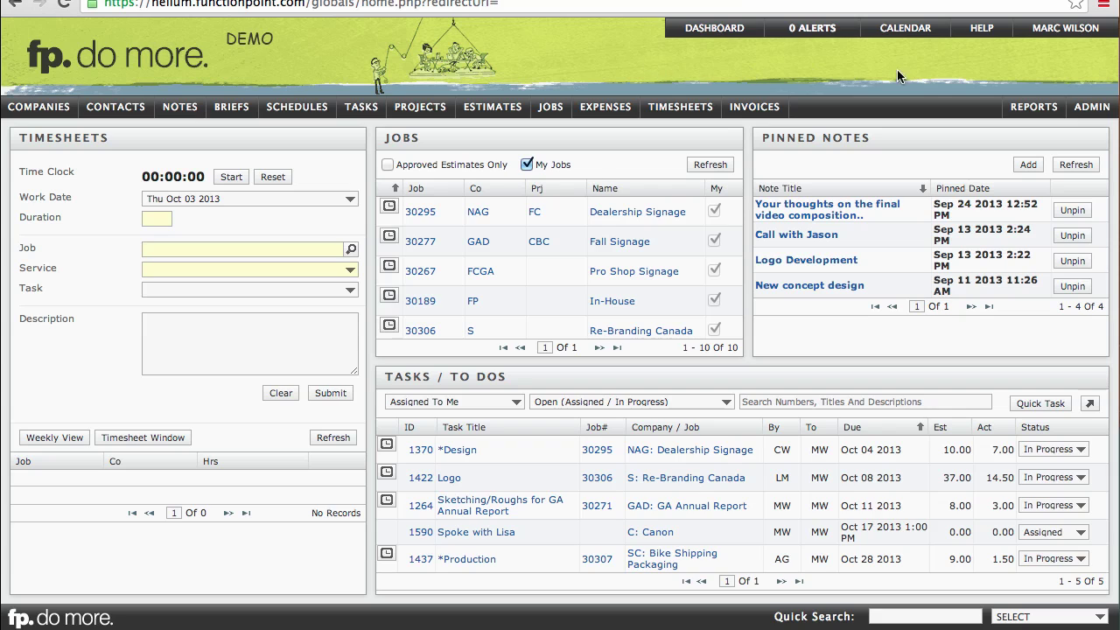
# Step: Start a new brief type in the admin features and name it Example Brief
pyautogui.moveTo(1092, 108)
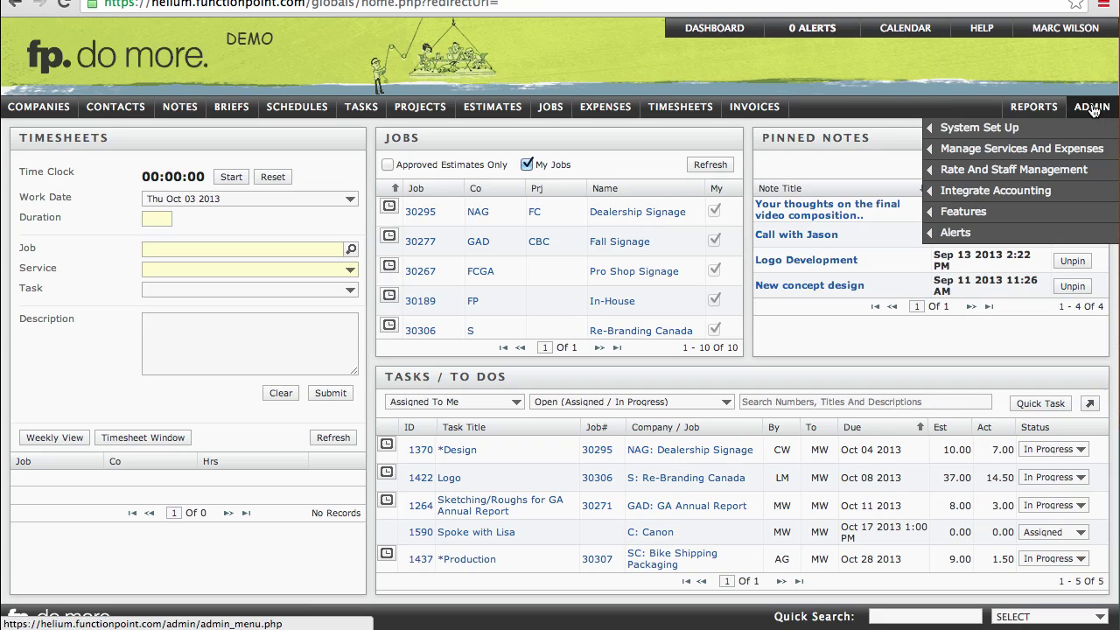
pyautogui.moveTo(967, 215)
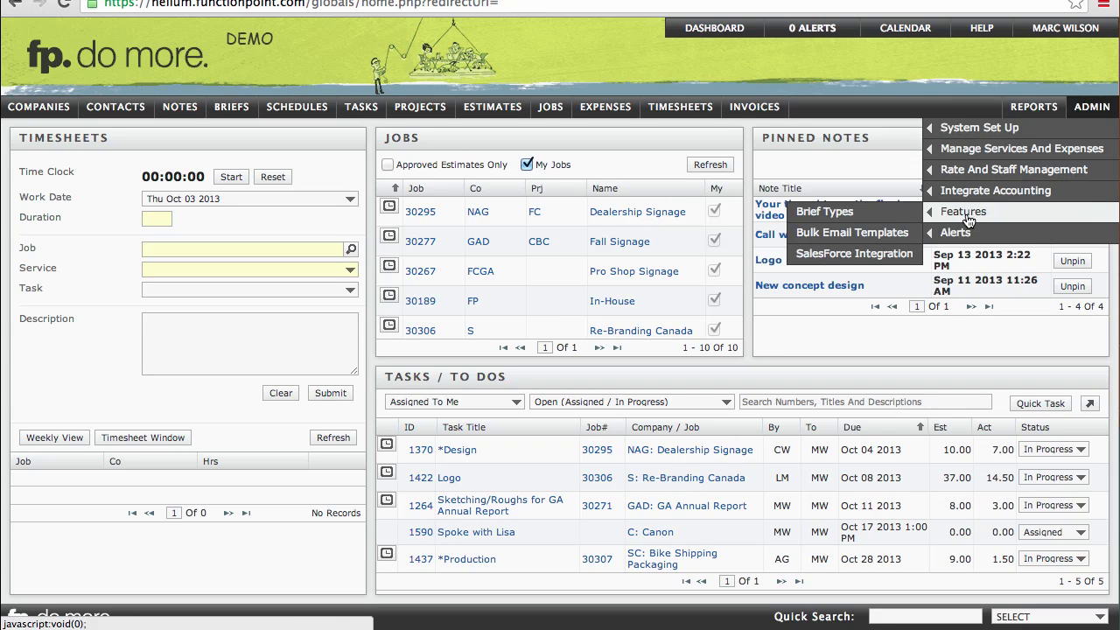
pyautogui.click(889, 216)
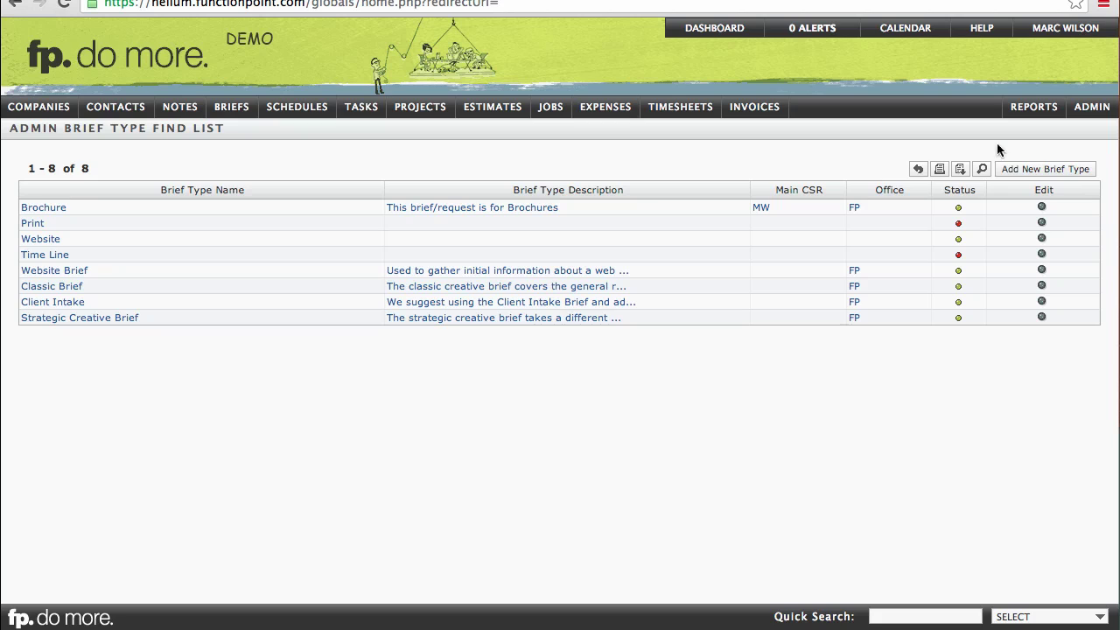
pyautogui.click(1033, 168)
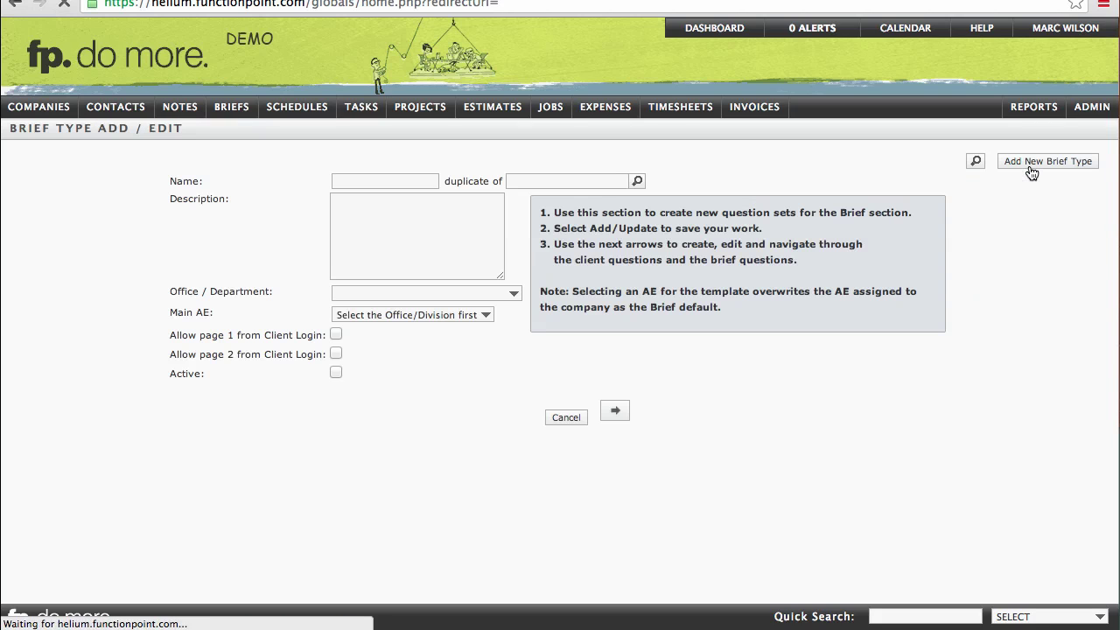
pyautogui.click(402, 181)
pyautogui.write('Example ')
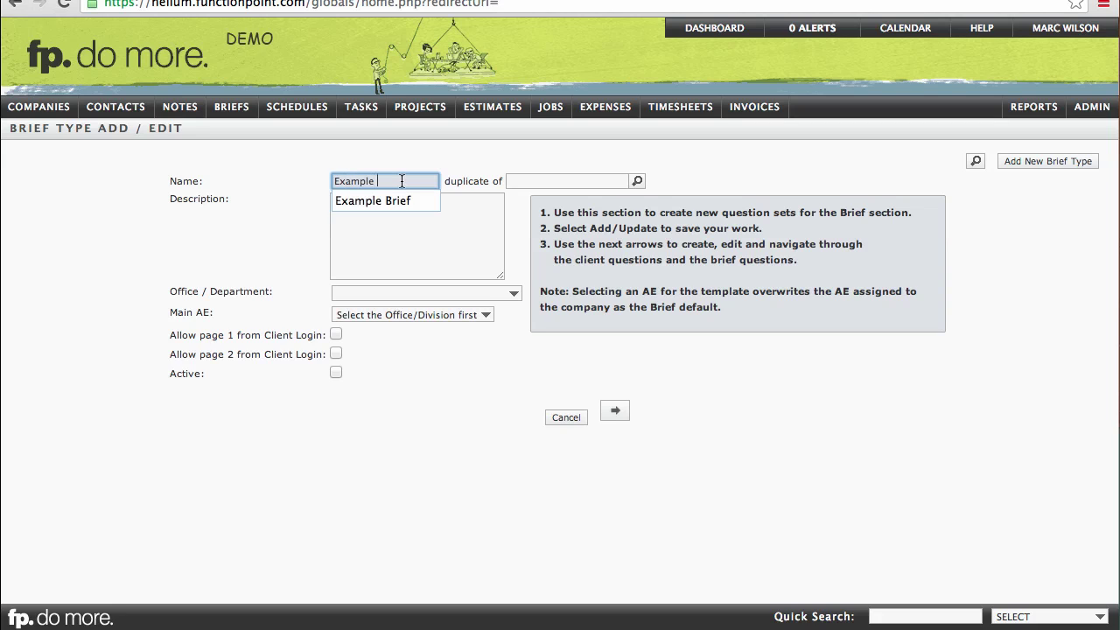
pyautogui.write('Brief')
pyautogui.press('Tab')
pyautogui.click(492, 171)
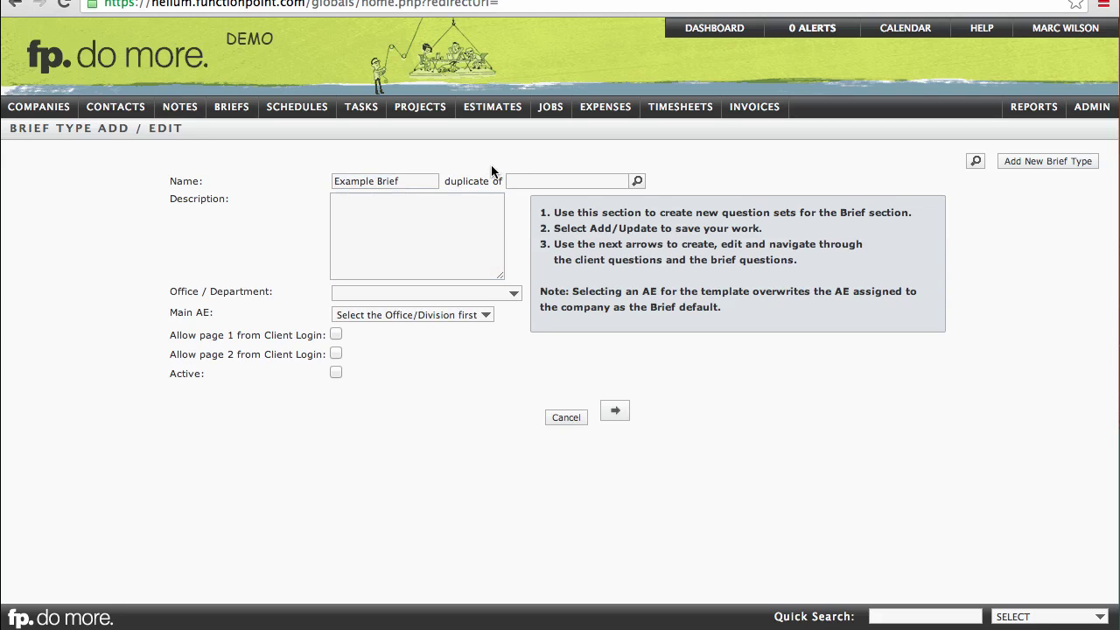
pyautogui.click(523, 180)
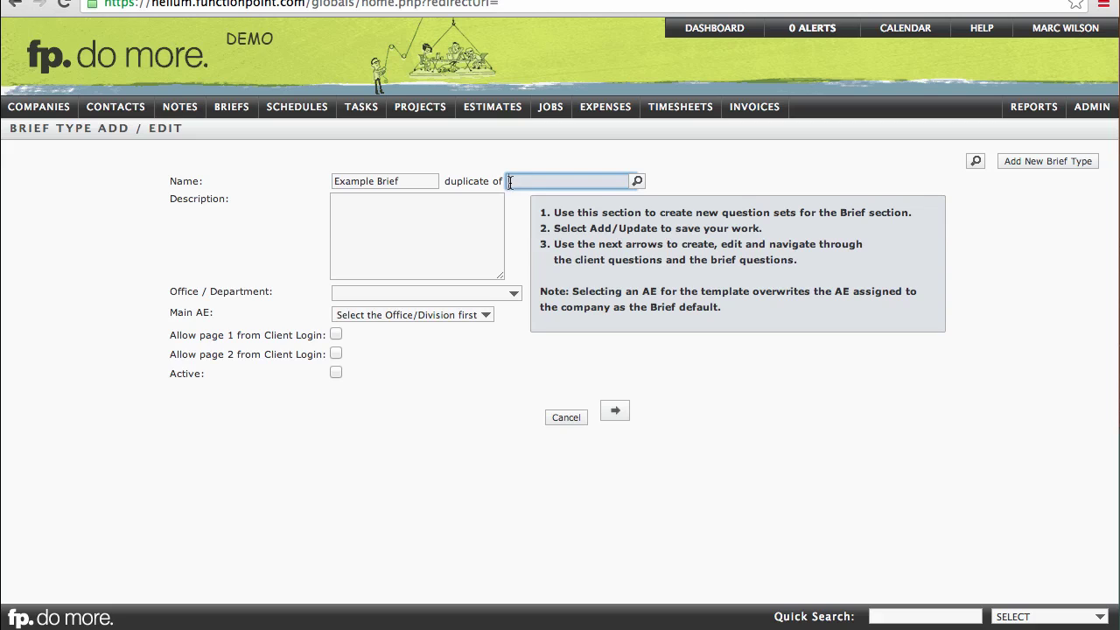
pyautogui.click(462, 202)
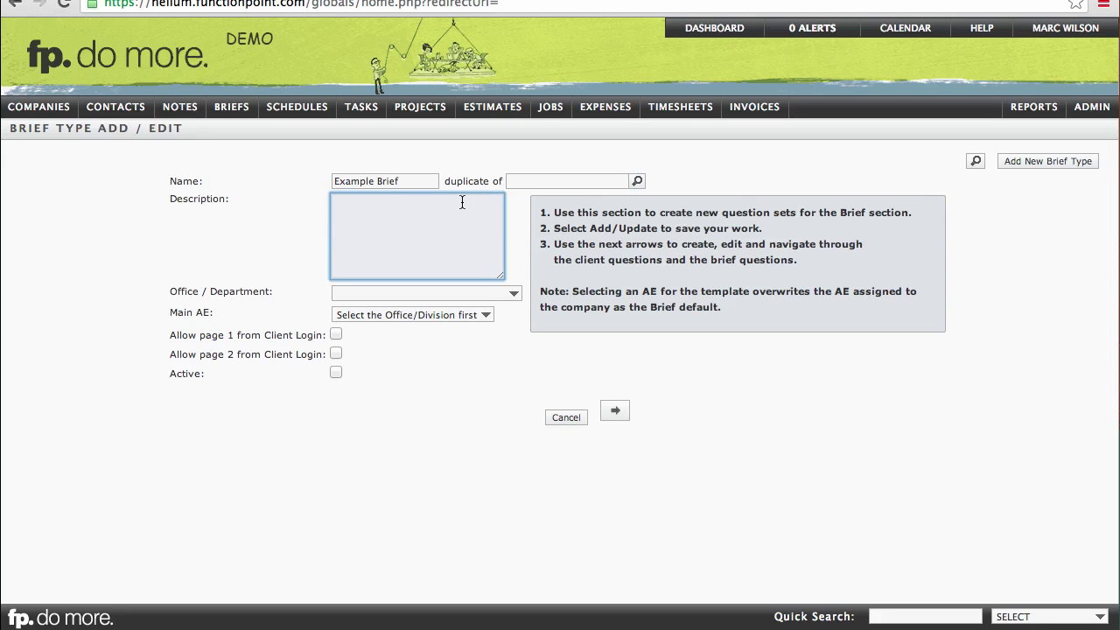
# Step: Assign the brief to Function Point Productivity Software, choose its main AE, allow page 1 from client login, make it active and continue to its questions
pyautogui.click(377, 294)
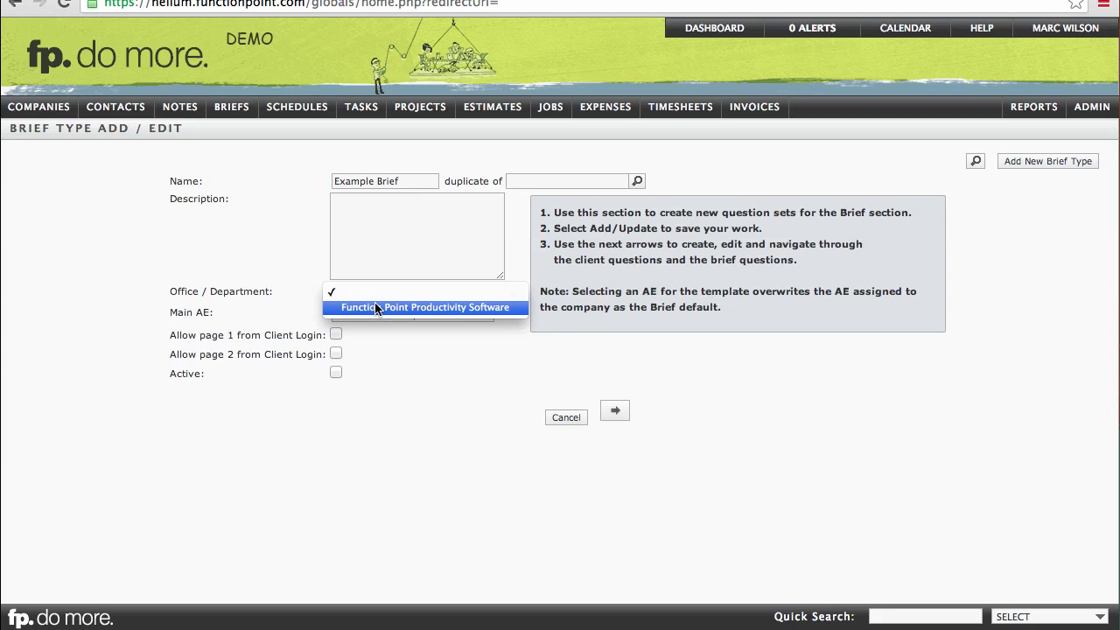
pyautogui.click(376, 307)
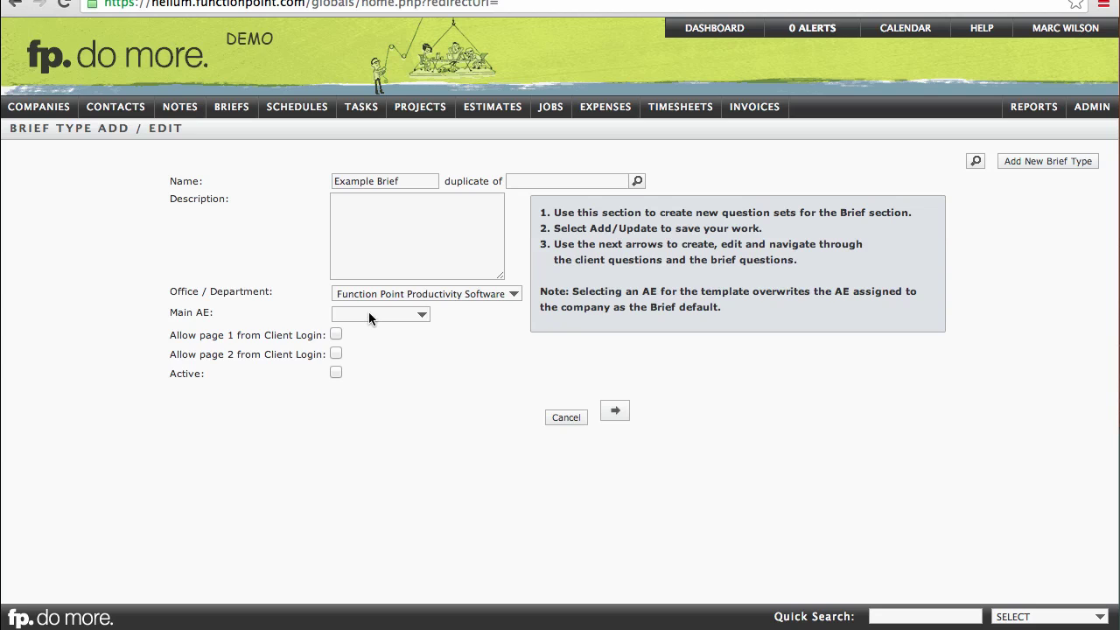
pyautogui.click(369, 313)
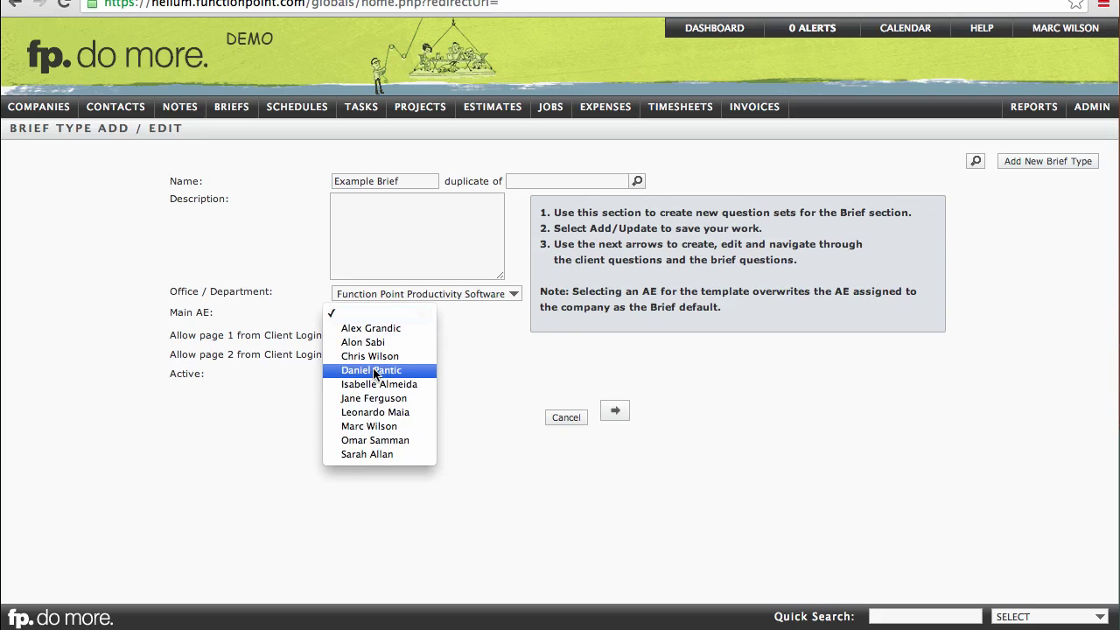
pyautogui.click(368, 427)
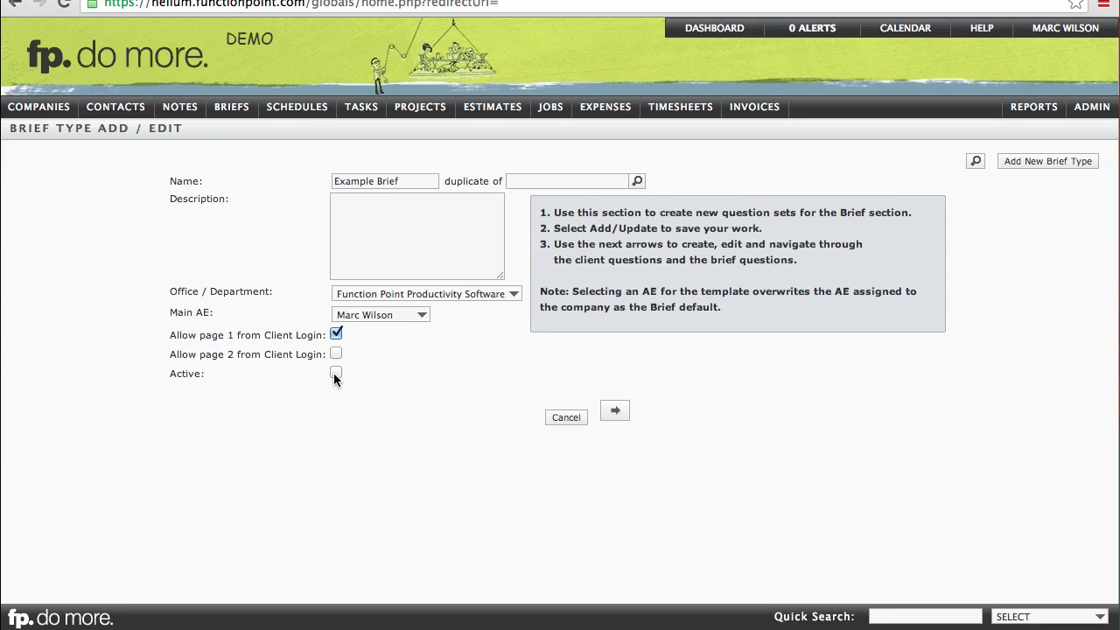
pyautogui.click(615, 410)
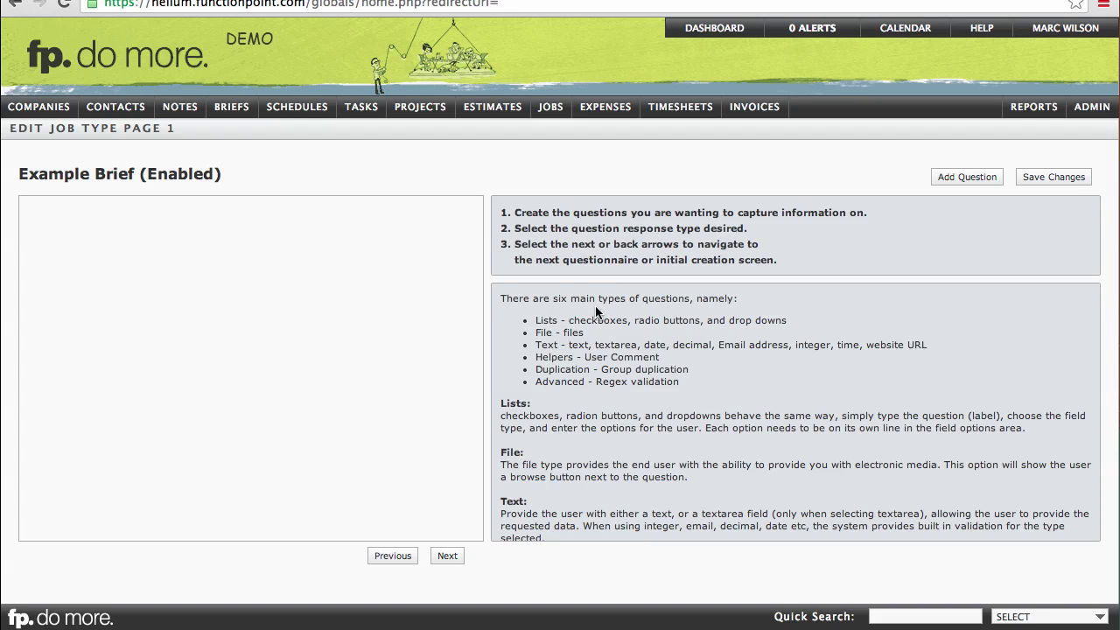
# Step: Add a first question to page 1 of the brief with the field type Text Area
pyautogui.scroll(-5, 604, 345)
pyautogui.scroll(5, 604, 344)
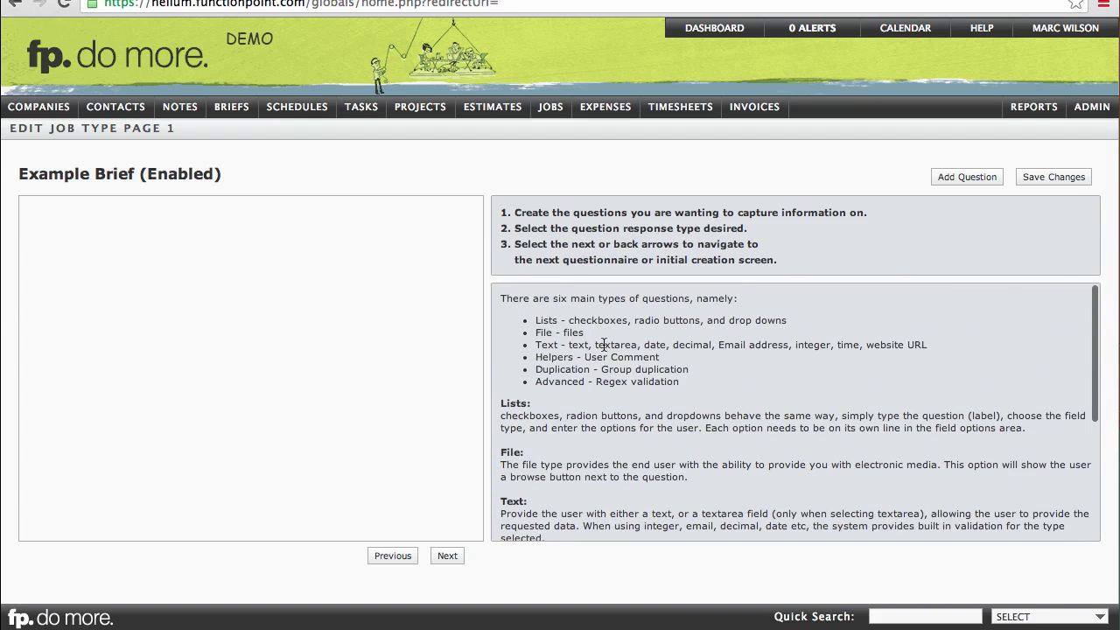
pyautogui.click(951, 182)
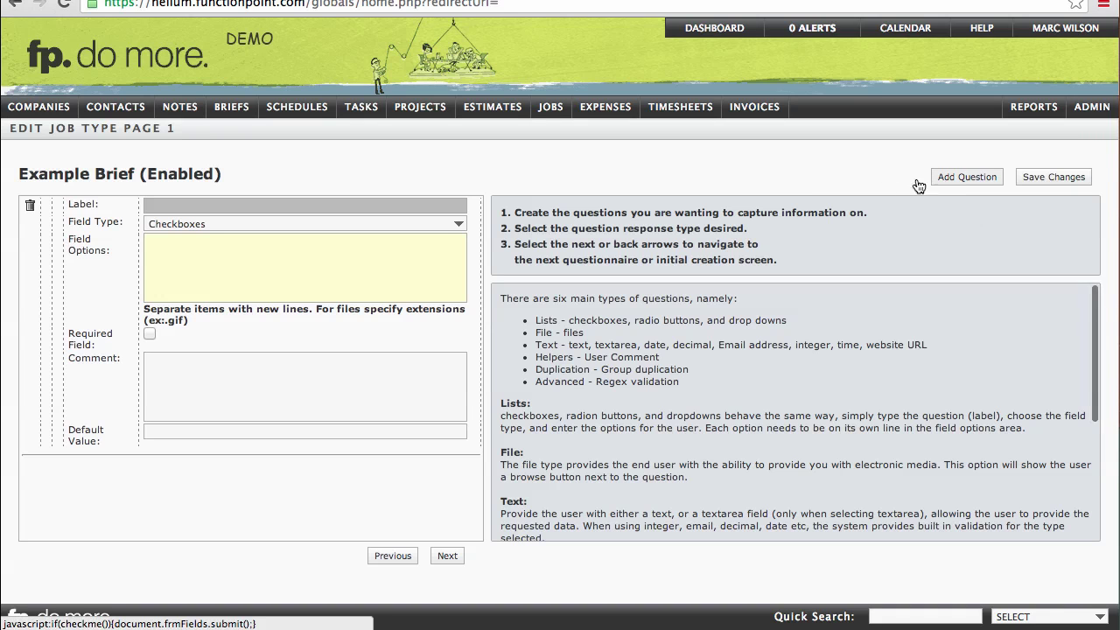
pyautogui.click(371, 222)
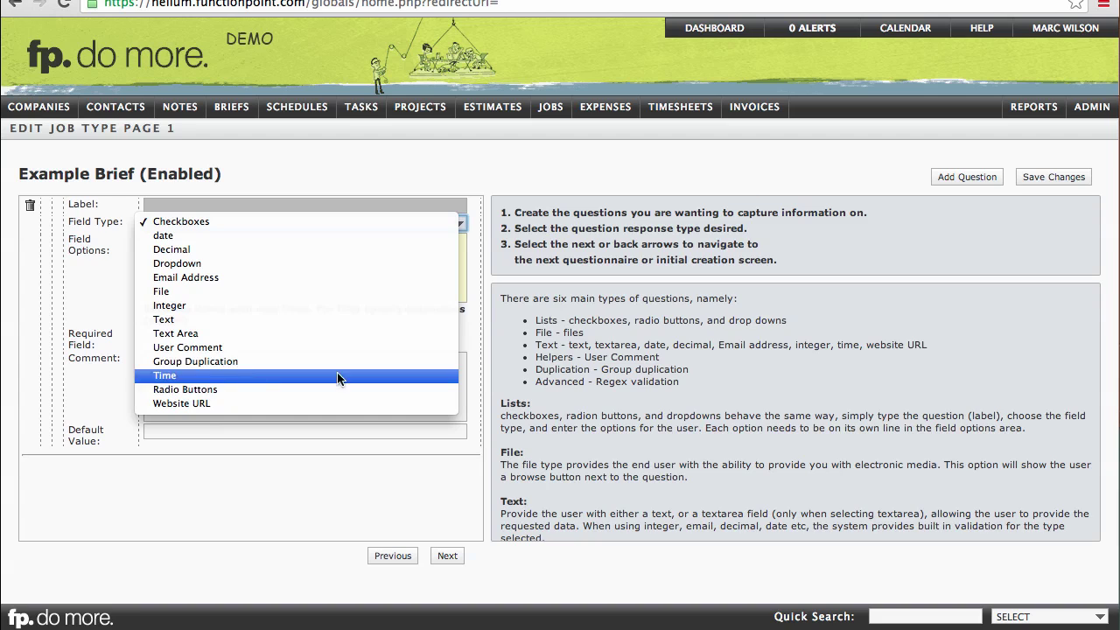
pyautogui.click(509, 327)
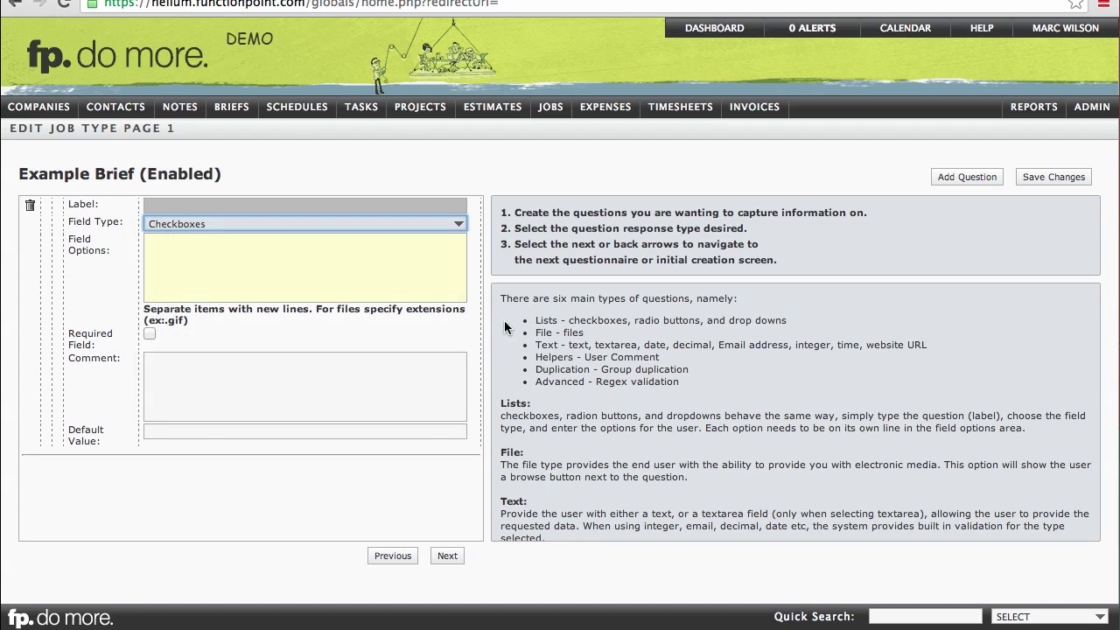
pyautogui.click(280, 223)
pyautogui.click(232, 334)
# Step: Label the text area question "Text Are" and give it the comment "Additional instructions"
pyautogui.click(212, 205)
pyautogui.write('Text Are')
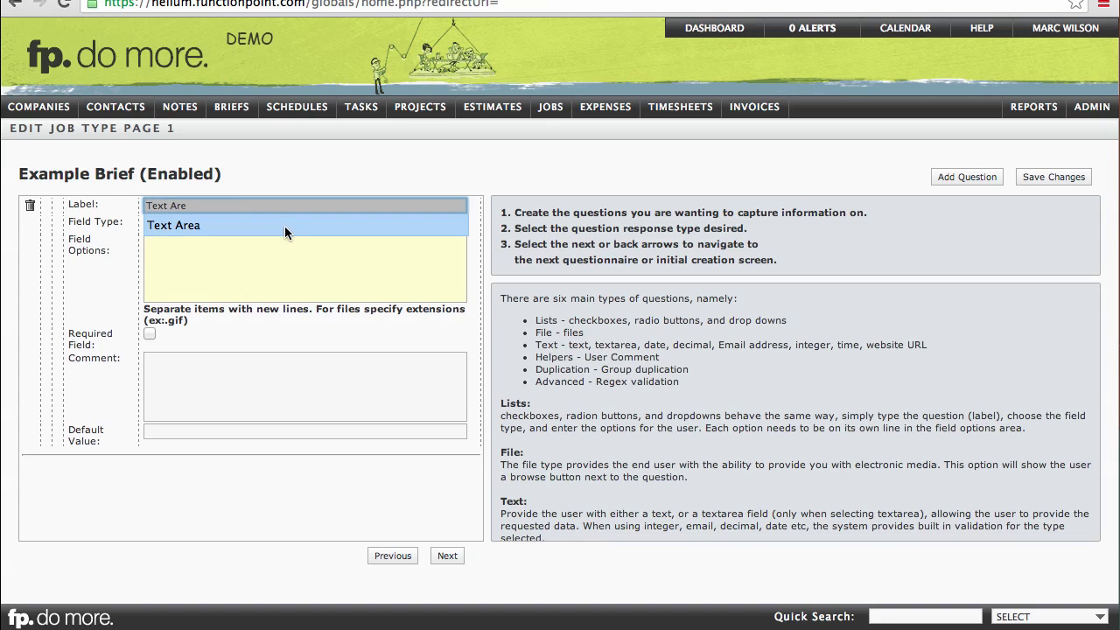
pyautogui.click(206, 377)
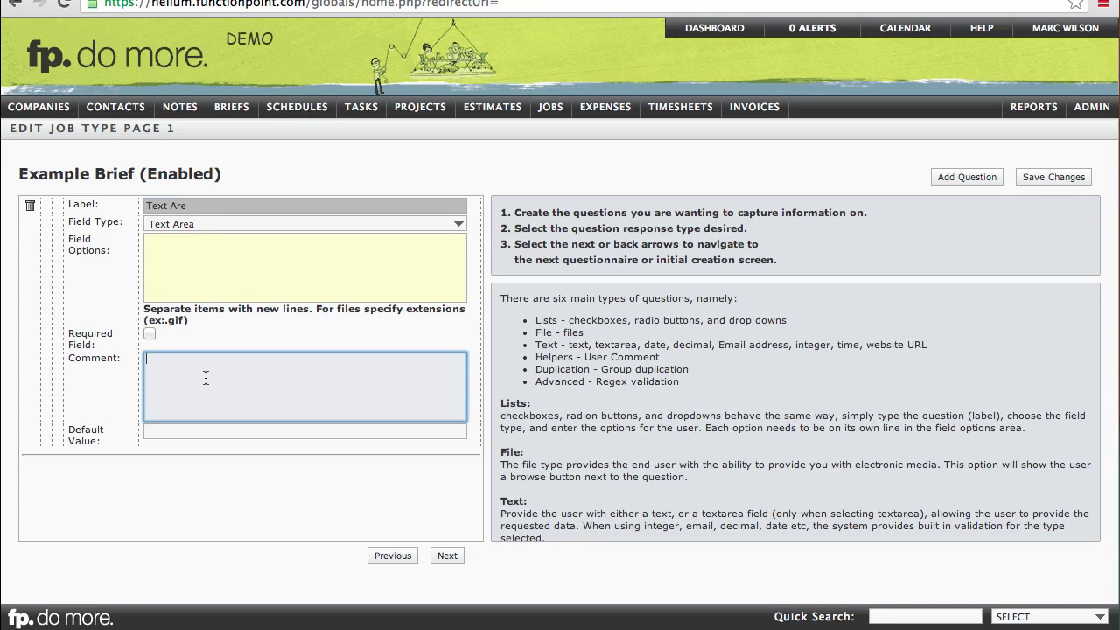
pyautogui.write('Additional instructions')
pyautogui.click(513, 404)
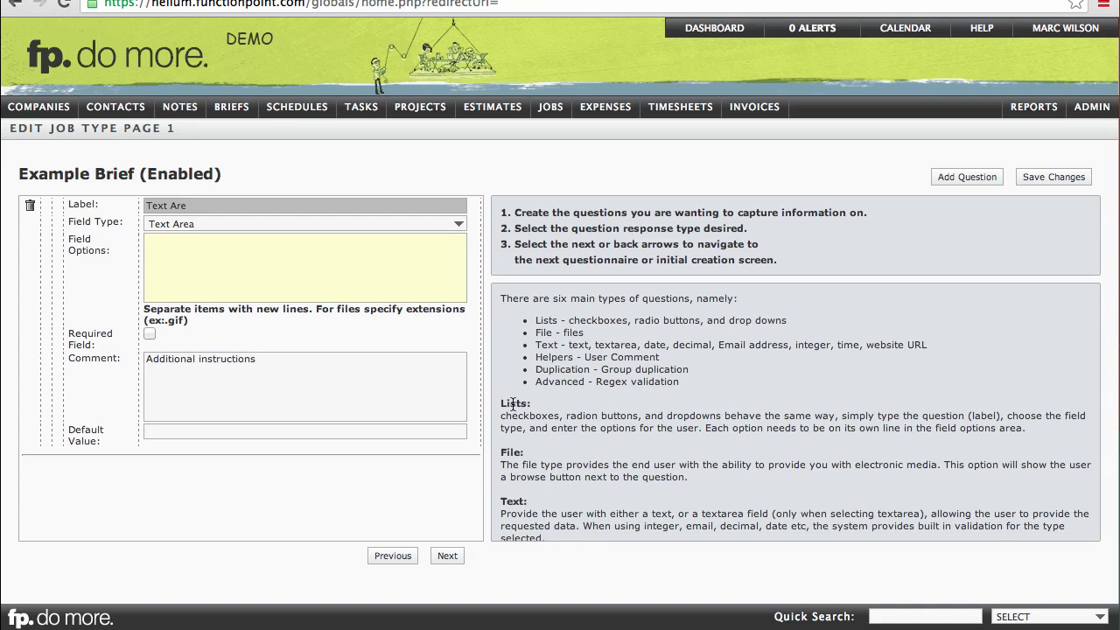
# Step: Add a second question of the Checkboxes type and label it "Checkboxes Example"
pyautogui.click(948, 176)
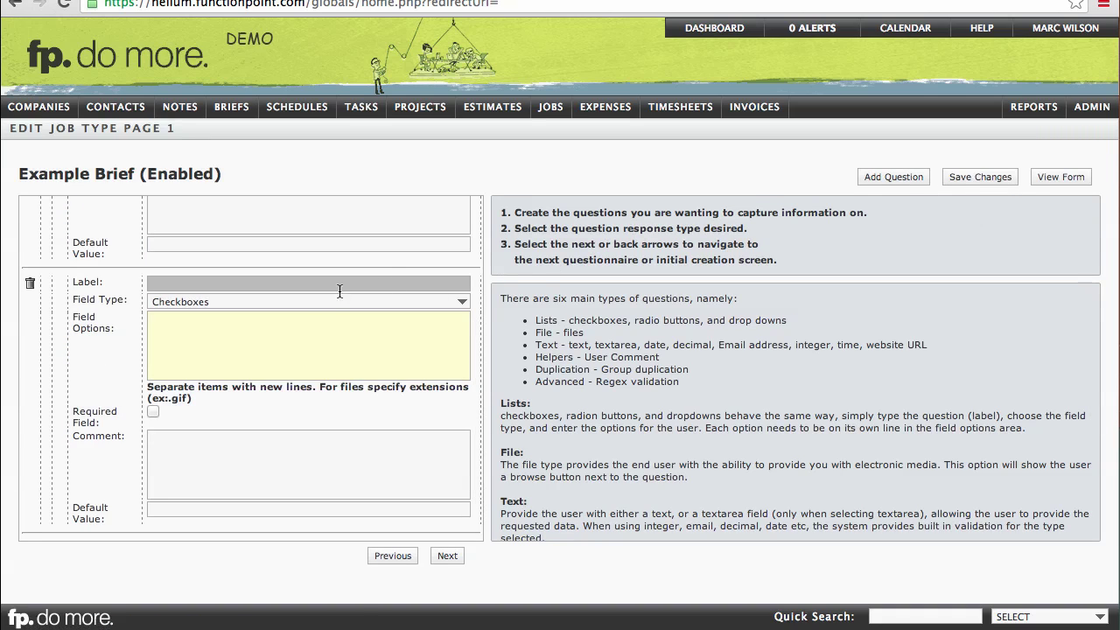
pyautogui.click(314, 300)
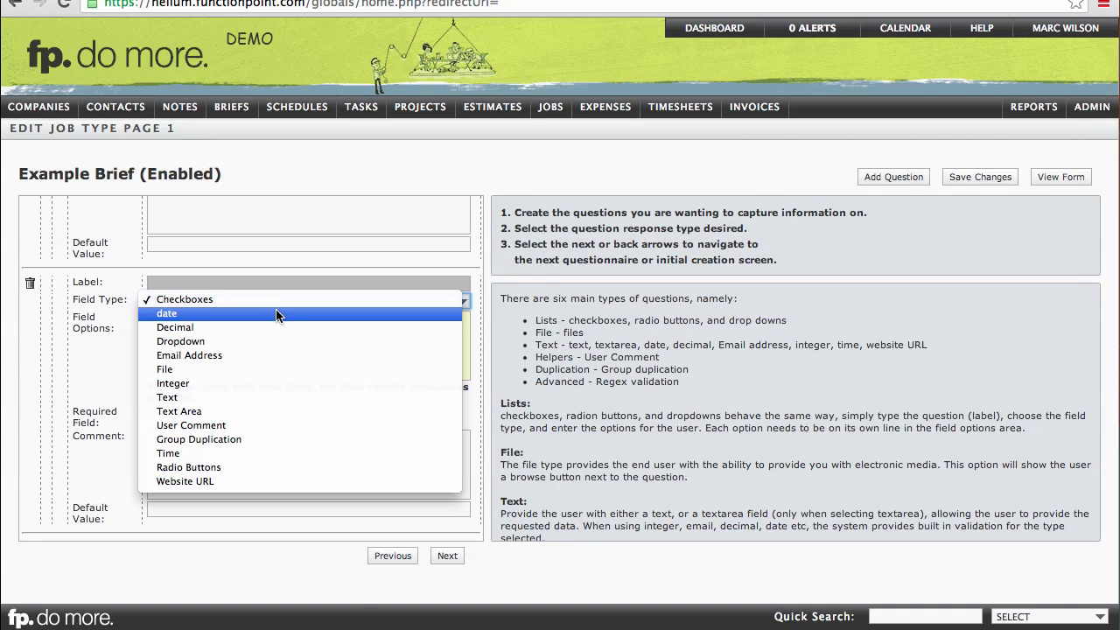
pyautogui.click(271, 298)
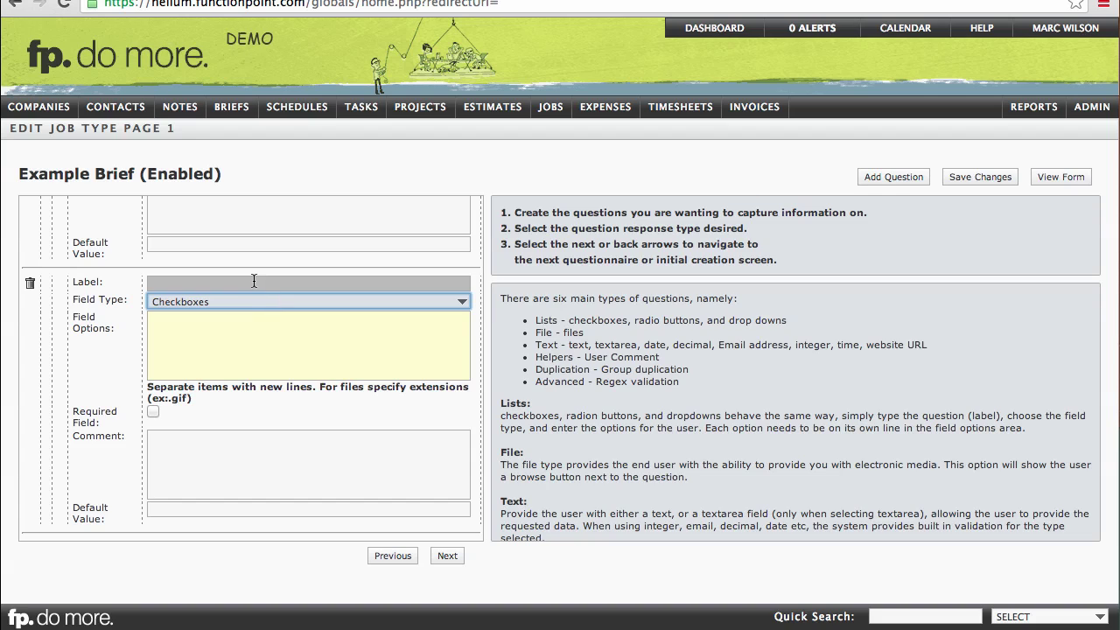
pyautogui.click(254, 281)
pyautogui.write('Check')
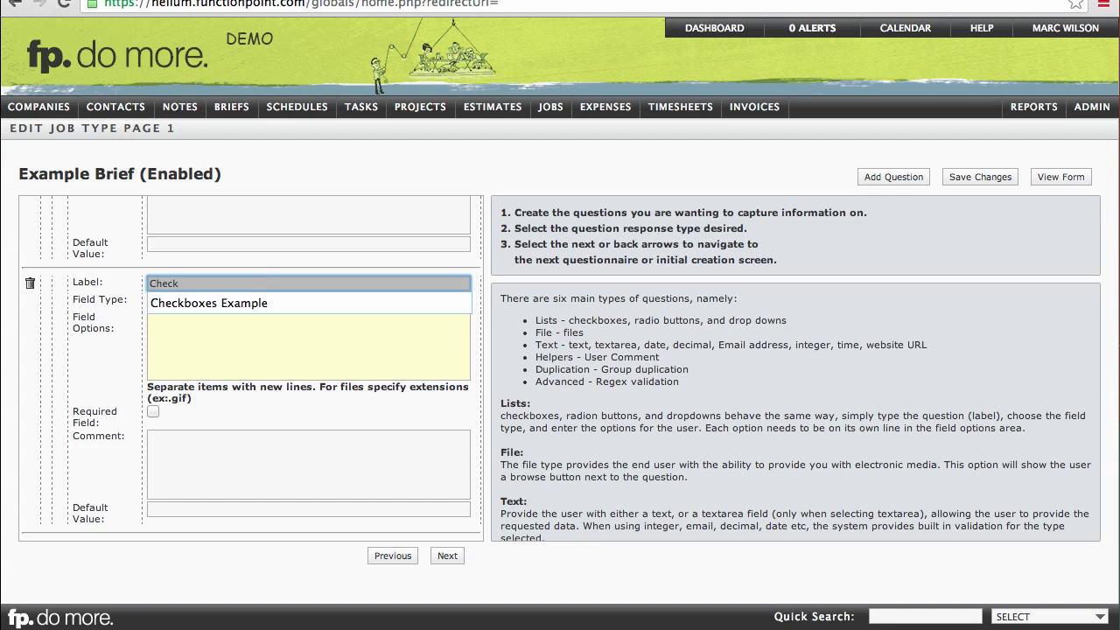
pyautogui.press('Down')
pyautogui.press('Tab')
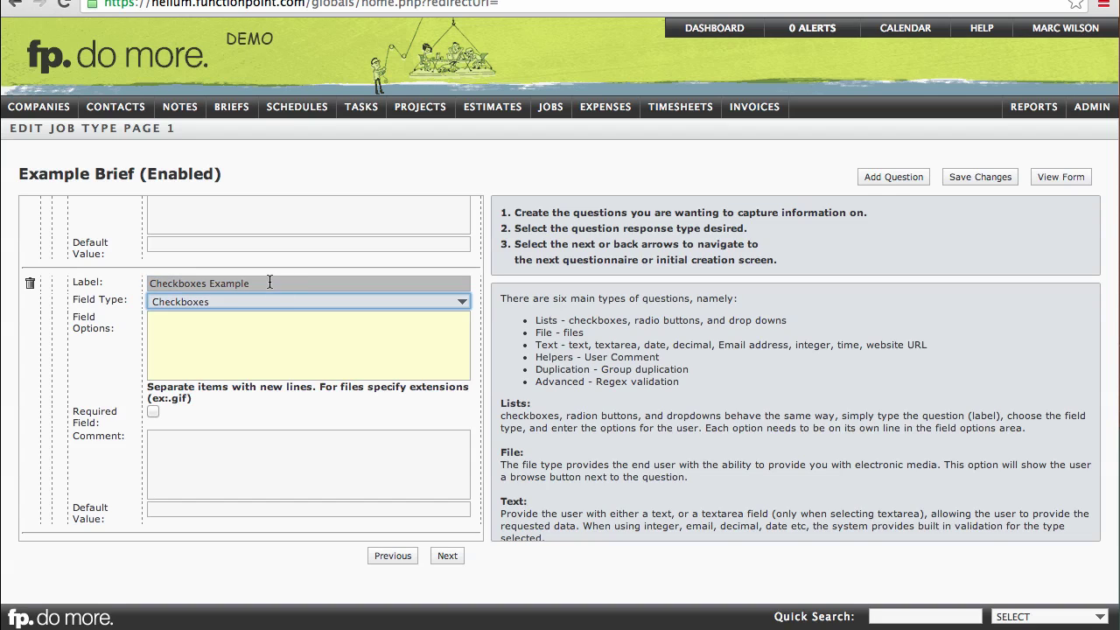
# Step: Give the checkboxes question the field options Option1, Option2, Option3 and And4, each on its own line
pyautogui.click(265, 318)
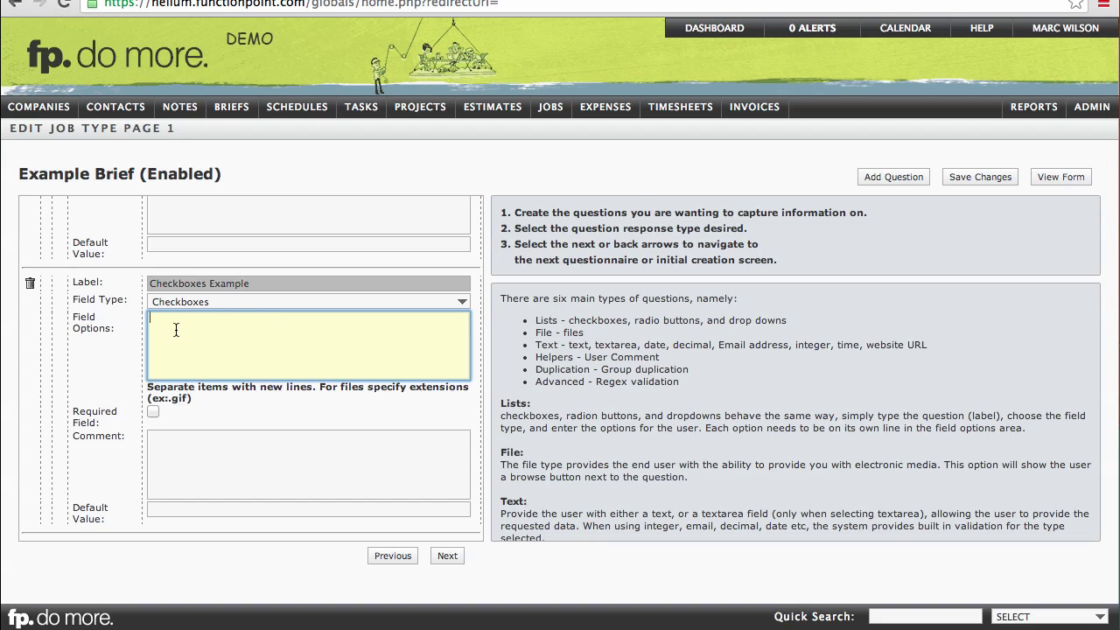
pyautogui.write('Option1')
pyautogui.press('Return')
pyautogui.write('Option2 ')
pyautogui.write('Option3 ')
pyautogui.write('And4')
pyautogui.click(197, 444)
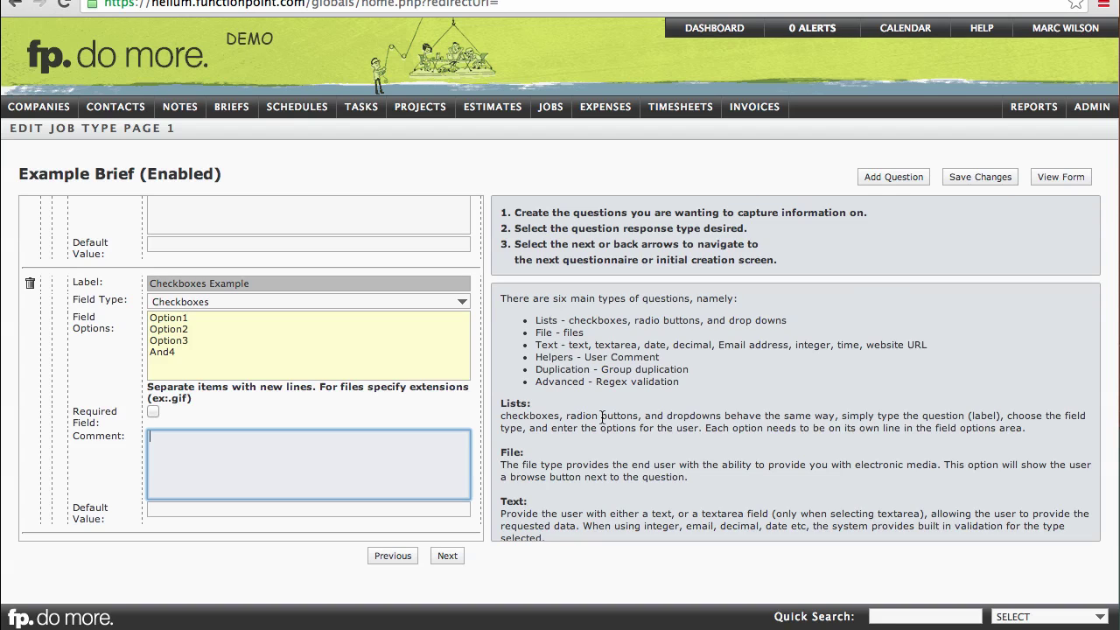
# Step: Add a third question with the field type date and label it "Date Field"
pyautogui.click(890, 182)
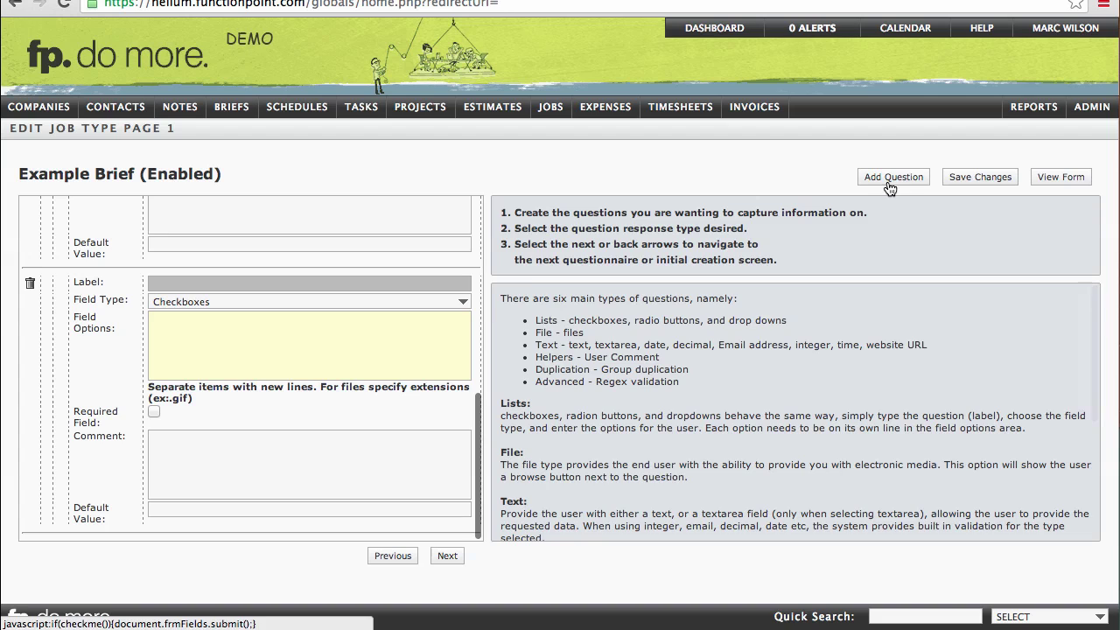
pyautogui.click(329, 302)
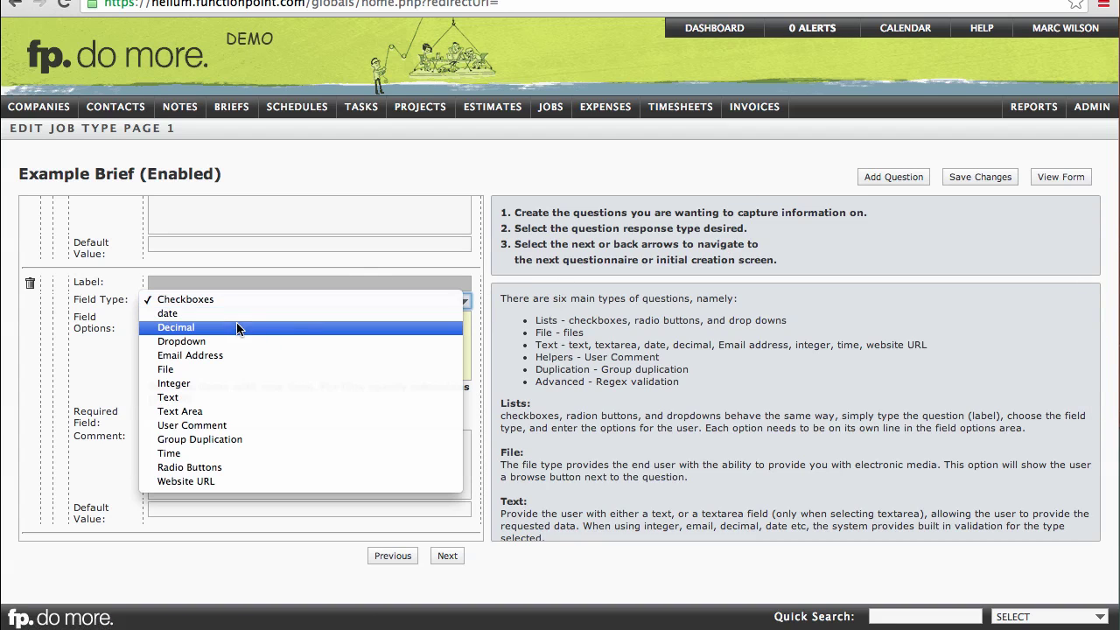
pyautogui.click(218, 306)
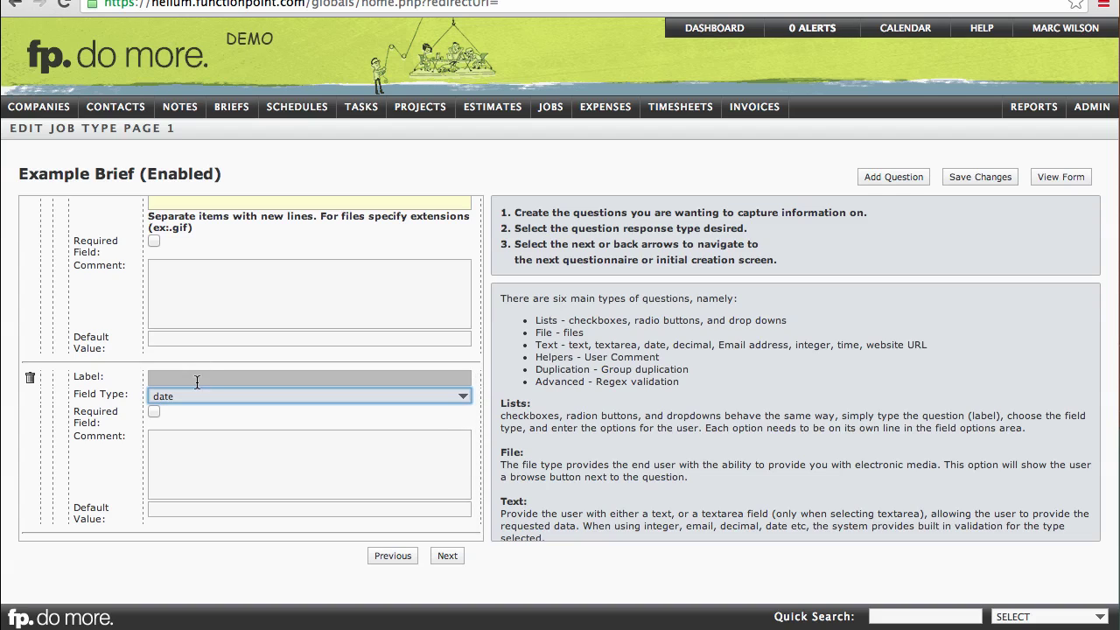
pyautogui.click(196, 380)
pyautogui.write('Date Field')
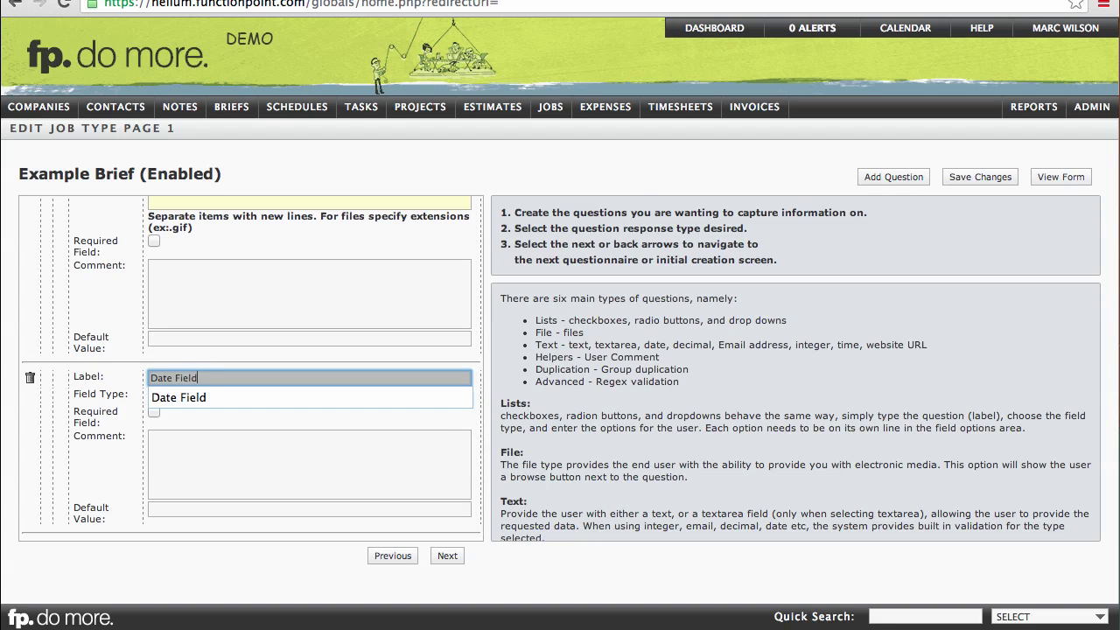
pyautogui.click(217, 495)
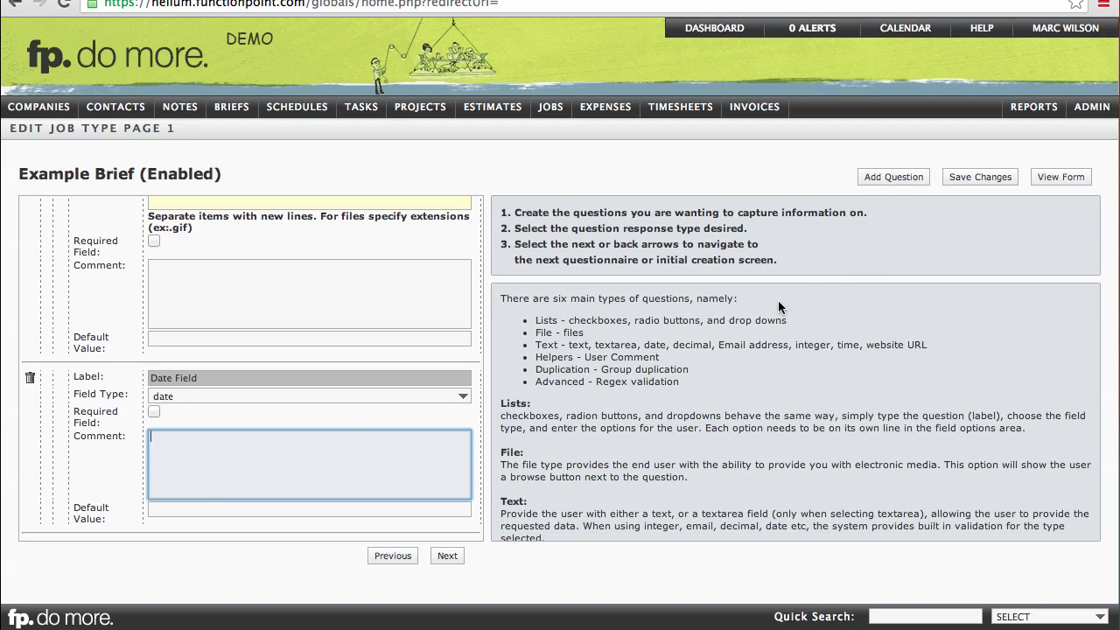
# Step: Save the page 1 questions and preview the form, returning to the question editor
pyautogui.click(980, 180)
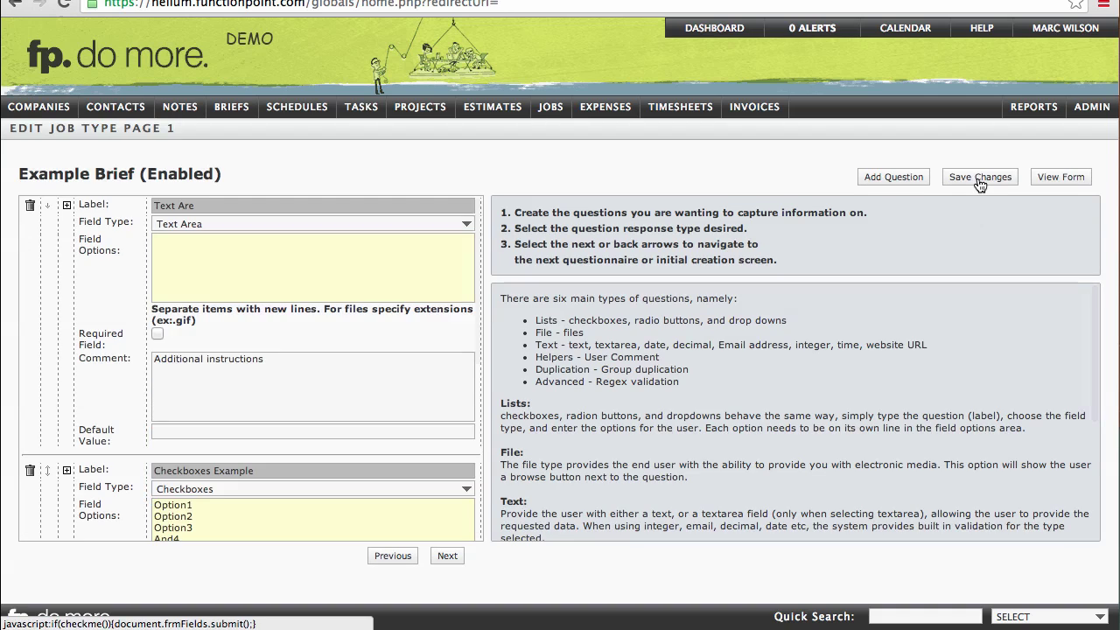
pyautogui.click(1055, 184)
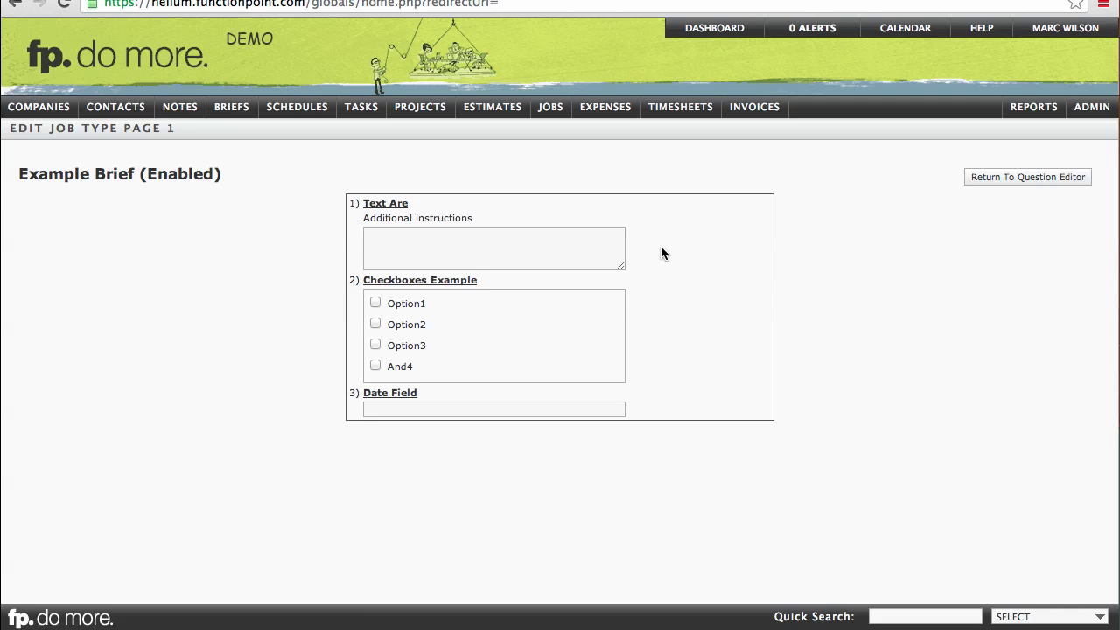
pyautogui.click(1003, 182)
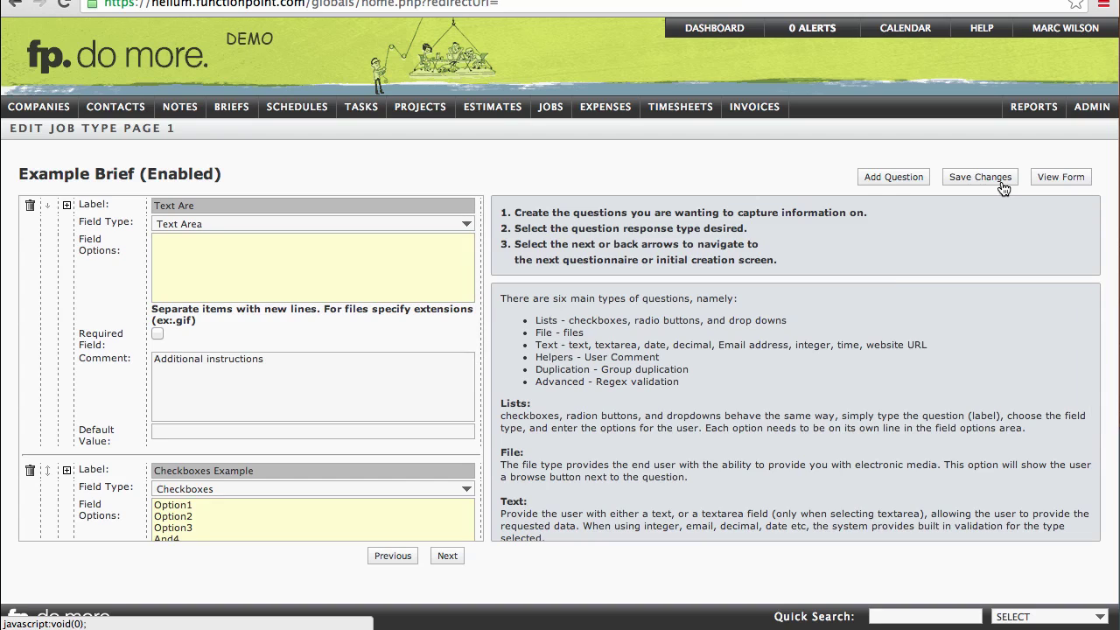
# Step: Proceed past the page 1 questions and leave page 2 empty, finishing the Example Brief setup
pyautogui.click(449, 564)
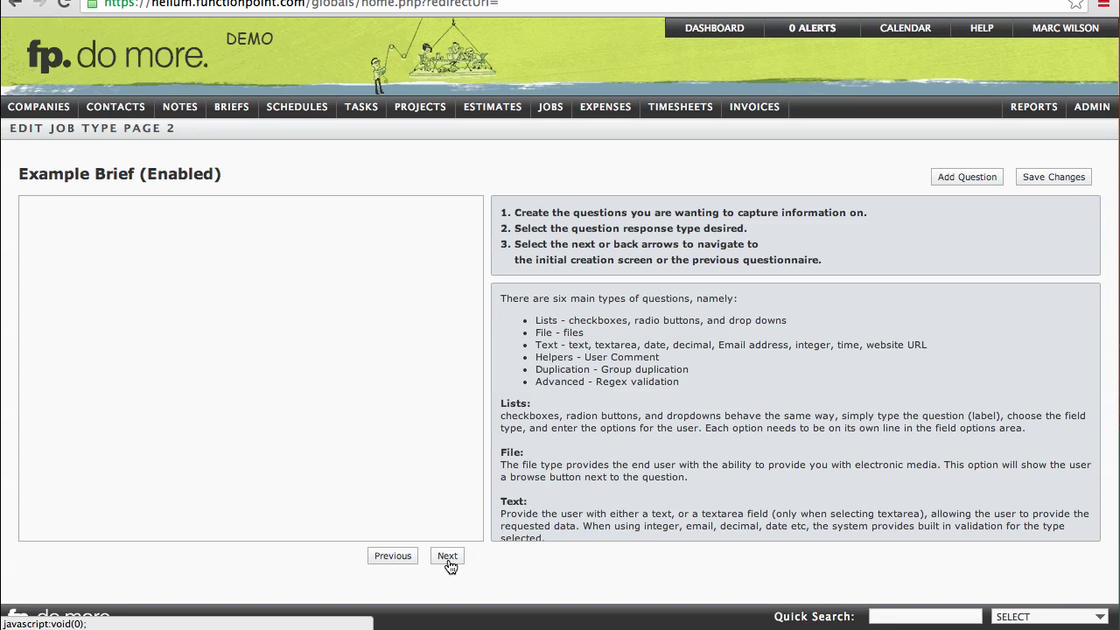
pyautogui.click(448, 562)
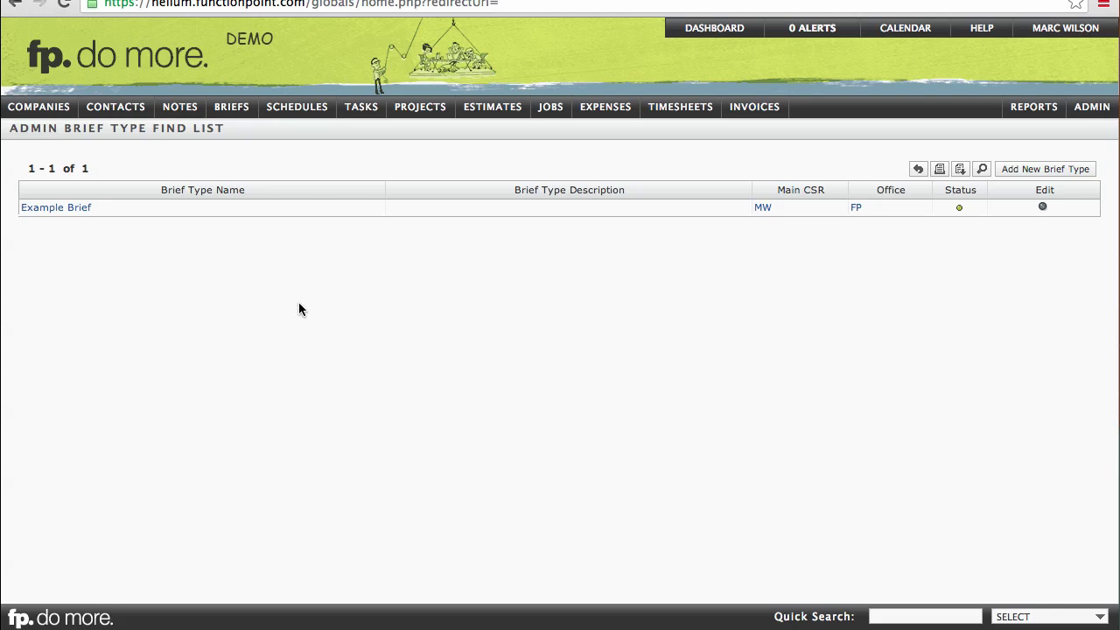
# Step: Open a blank form for adding a brief
pyautogui.click(234, 109)
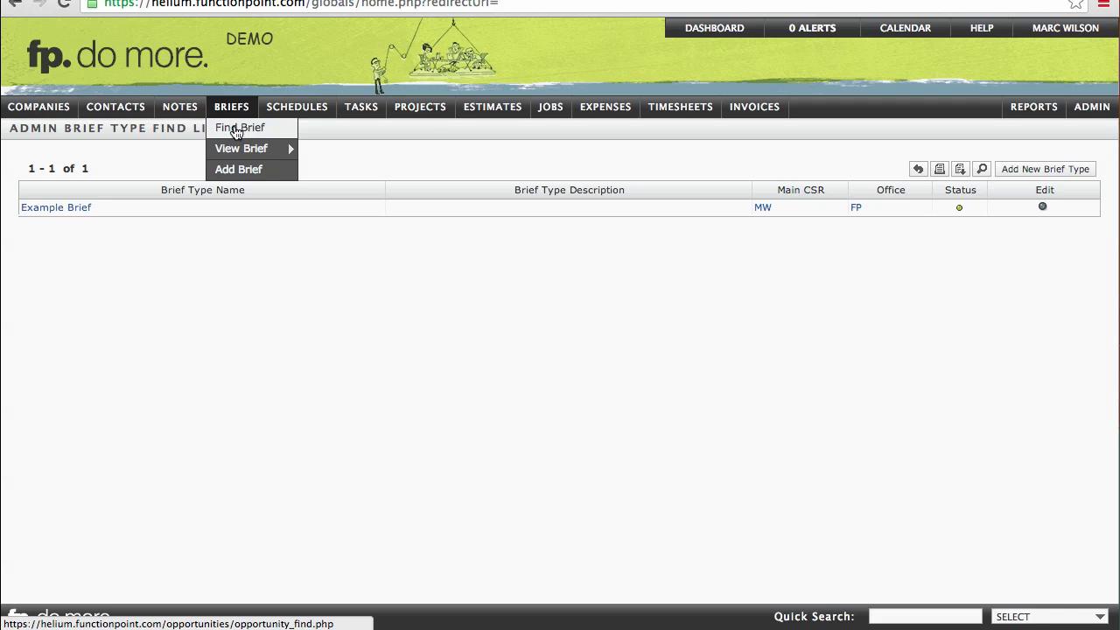
pyautogui.click(237, 171)
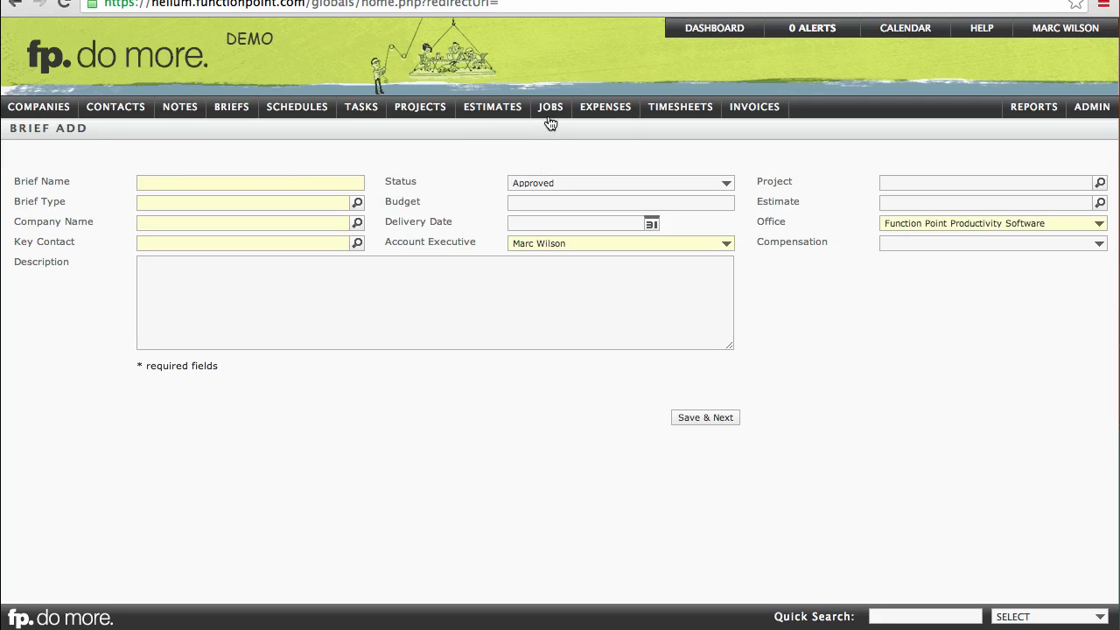
# Step: Open the Dealership Signage job and start adding a brief from it
pyautogui.moveTo(550, 110)
pyautogui.moveTo(563, 148)
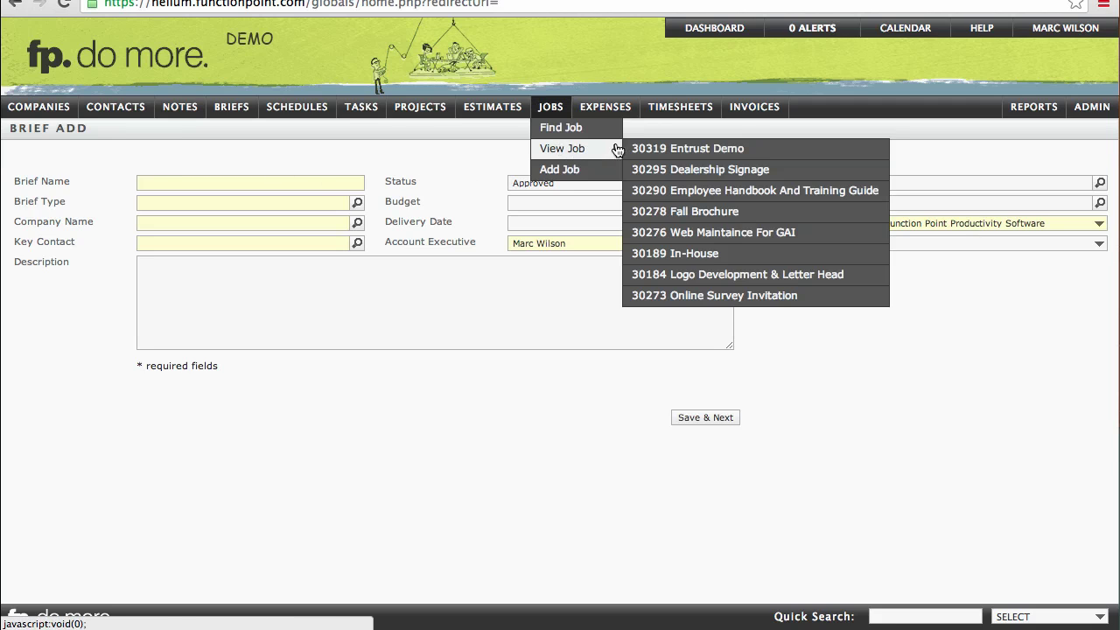
pyautogui.click(688, 171)
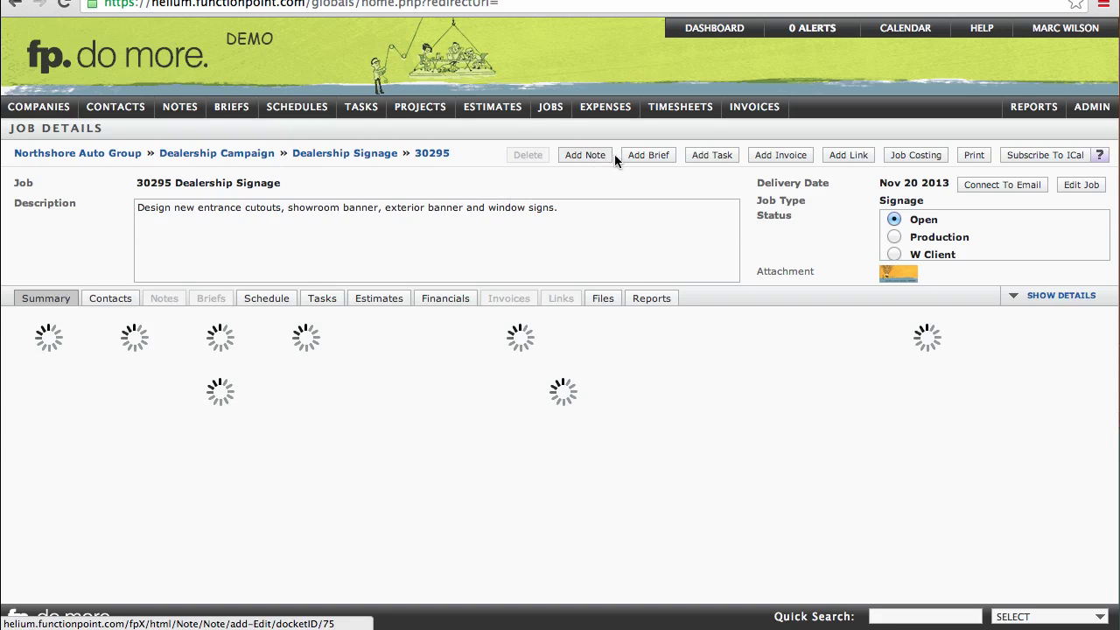
pyautogui.moveTo(661, 161)
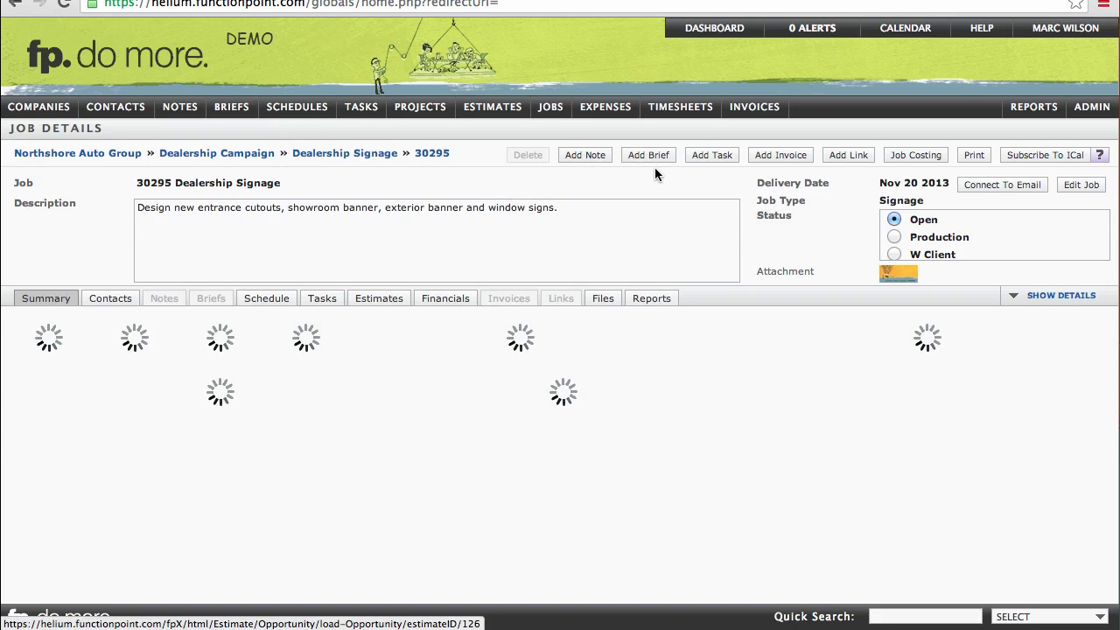
pyautogui.click(652, 158)
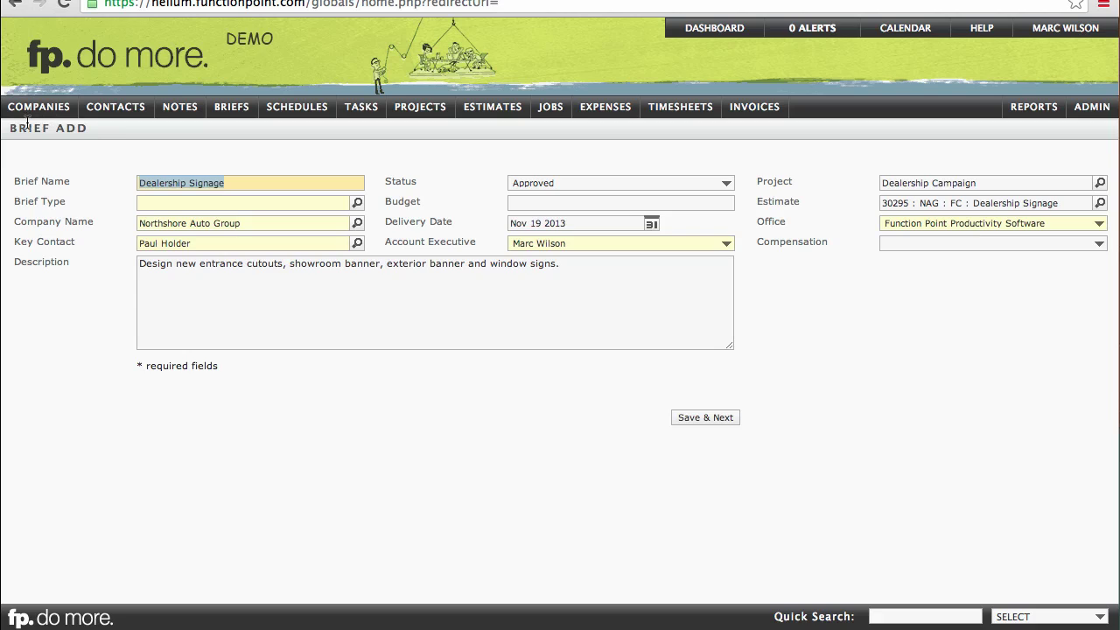
# Step: Set the new brief's type to Example Brief, then save its details and continue to the questions
pyautogui.click(91, 149)
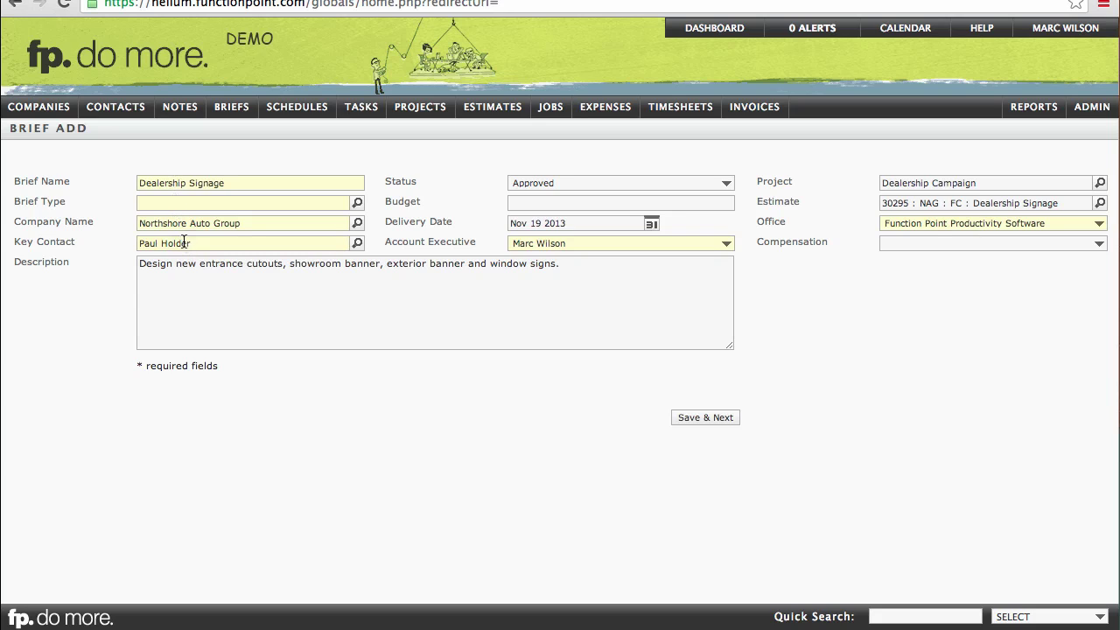
pyautogui.click(222, 278)
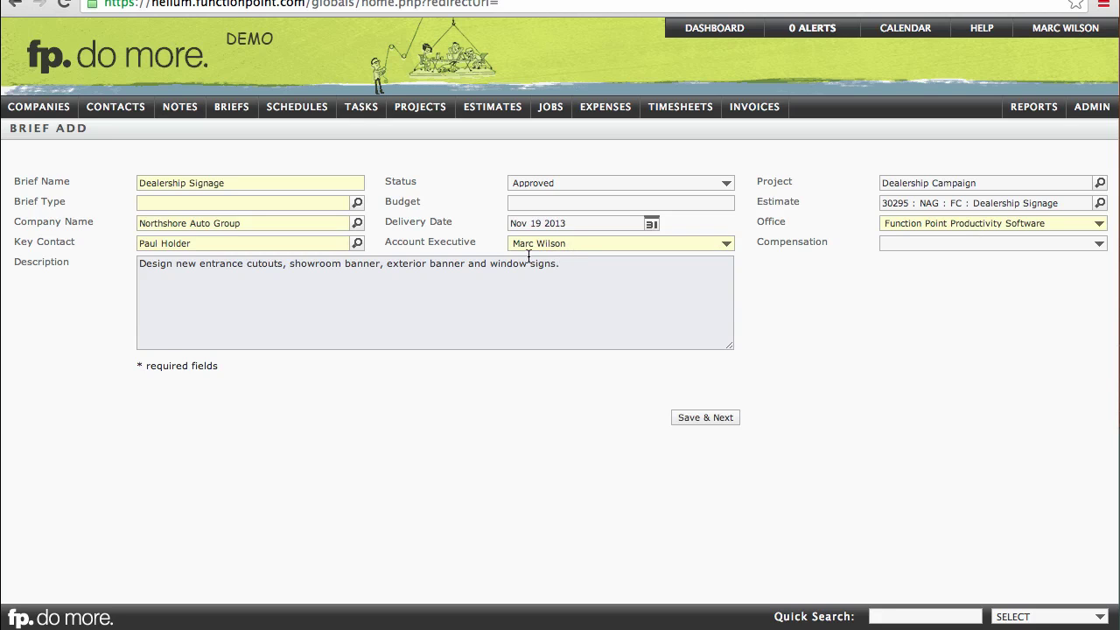
pyautogui.click(357, 205)
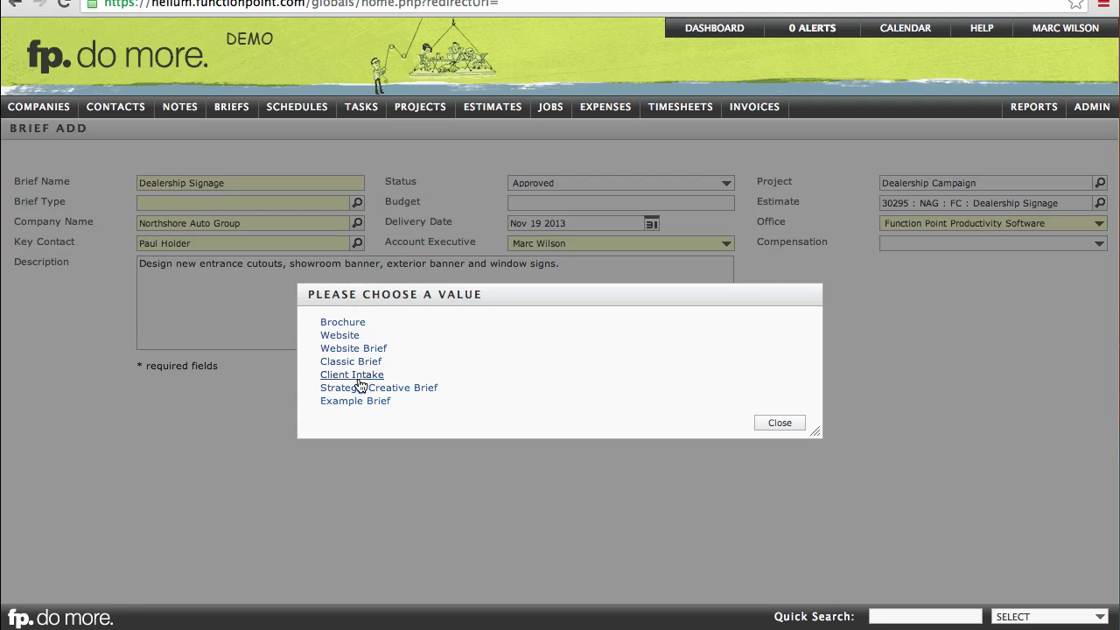
pyautogui.click(348, 402)
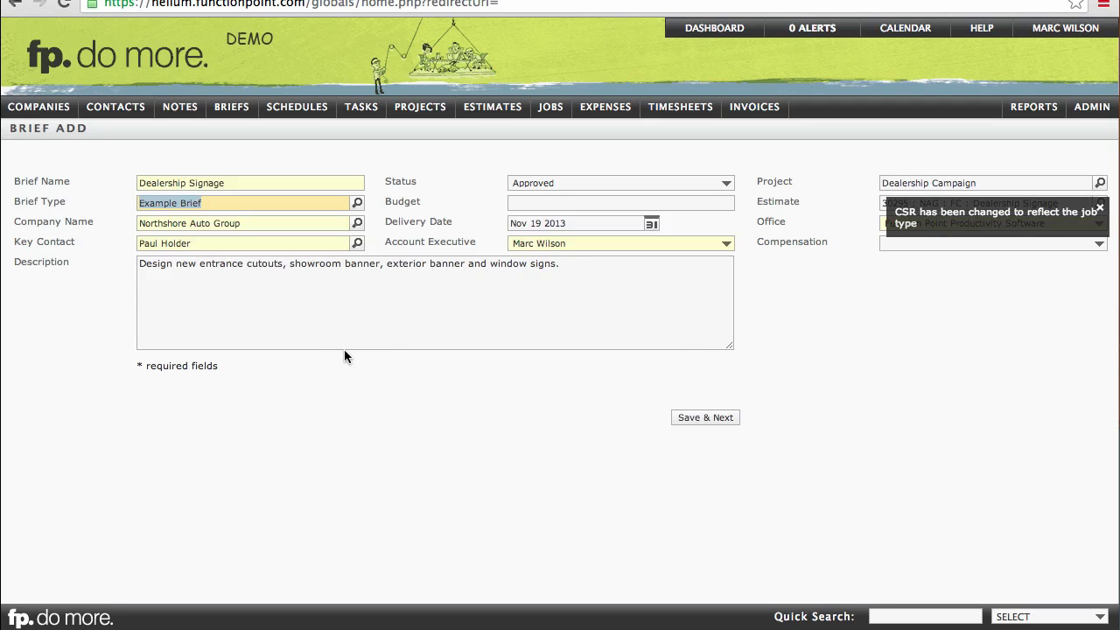
pyautogui.click(366, 311)
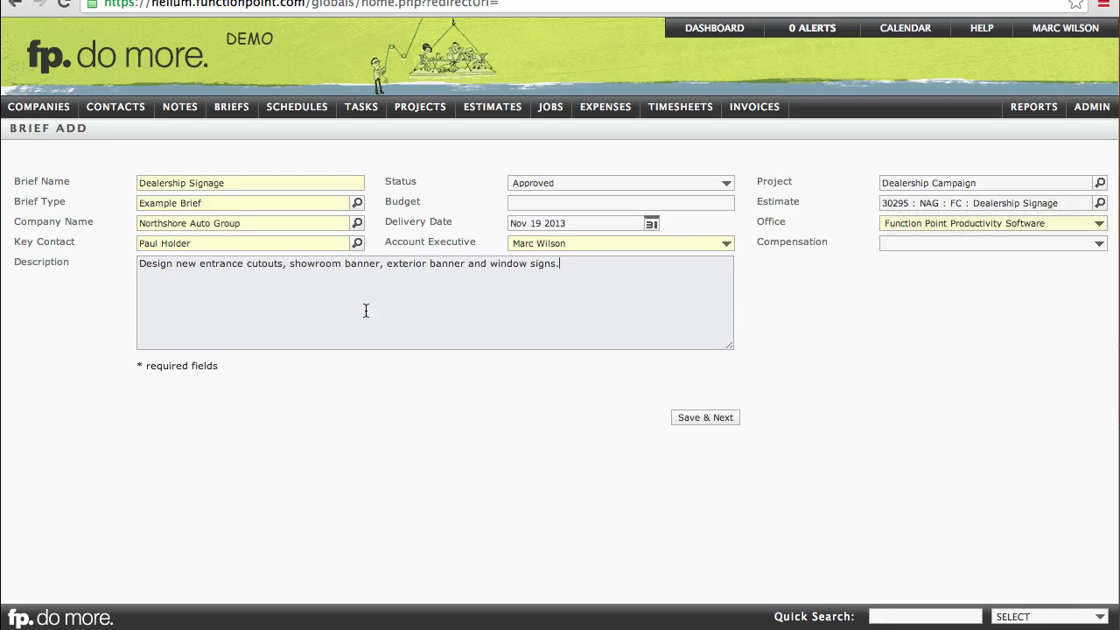
pyautogui.click(706, 418)
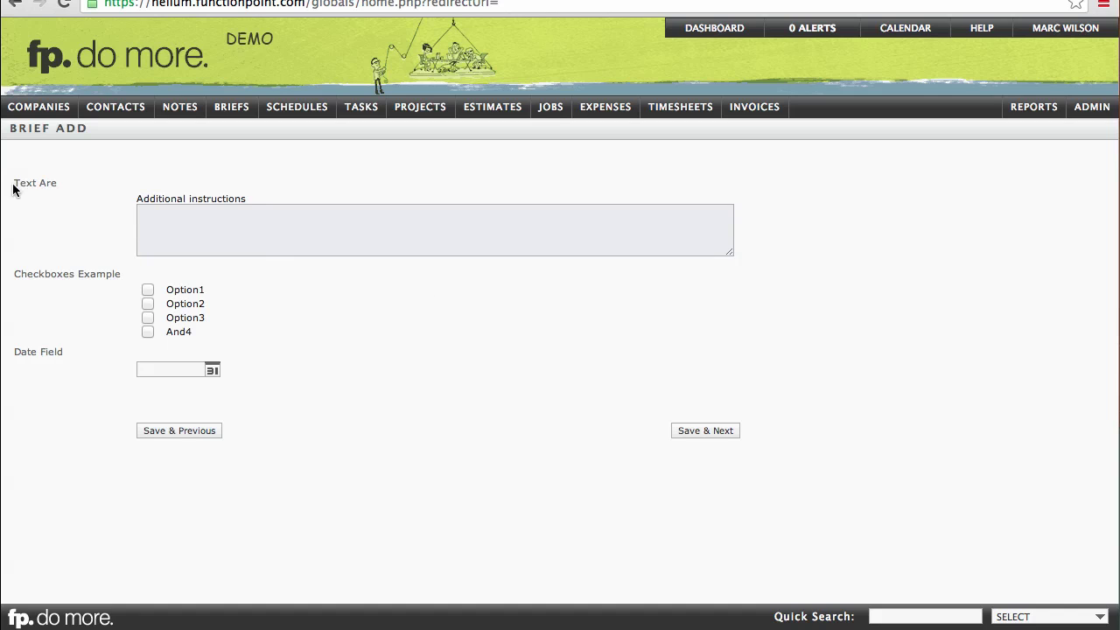
# Step: Answer the text area question with "Enter information here." and tick Option1, Option2 and Option3 in the checkboxes question
pyautogui.click(55, 184)
pyautogui.moveTo(731, 252); pyautogui.dragTo(719, 231)
pyautogui.write('Enter information here.')
pyautogui.click(149, 290)
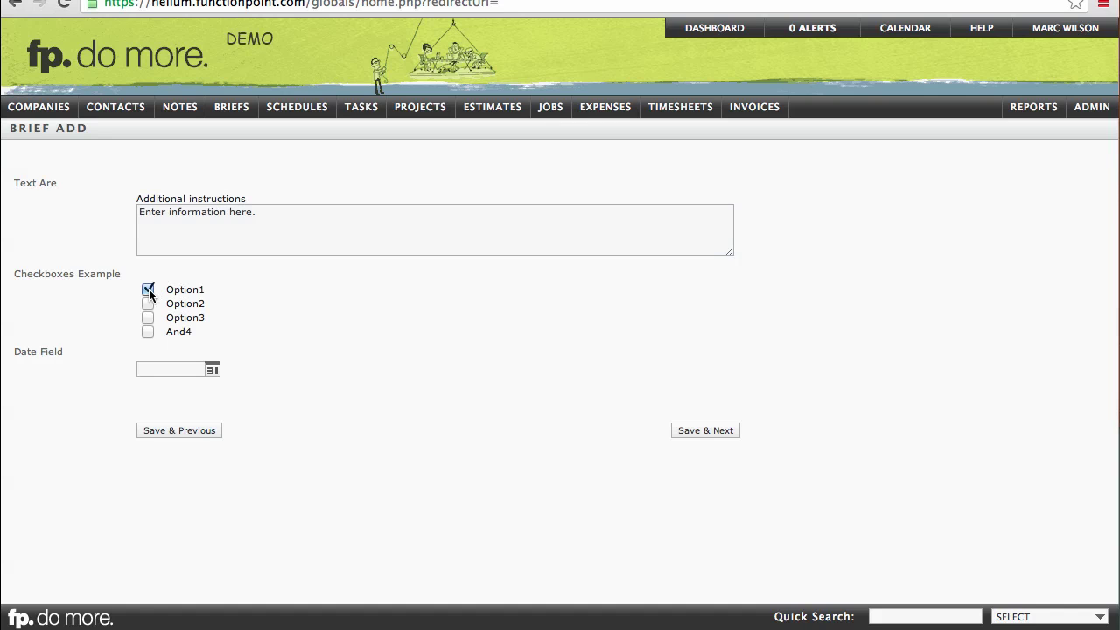
pyautogui.click(148, 304)
pyautogui.click(148, 318)
# Step: Set the Date Field answer to Oct 24 2013 and save the brief's answers
pyautogui.click(211, 370)
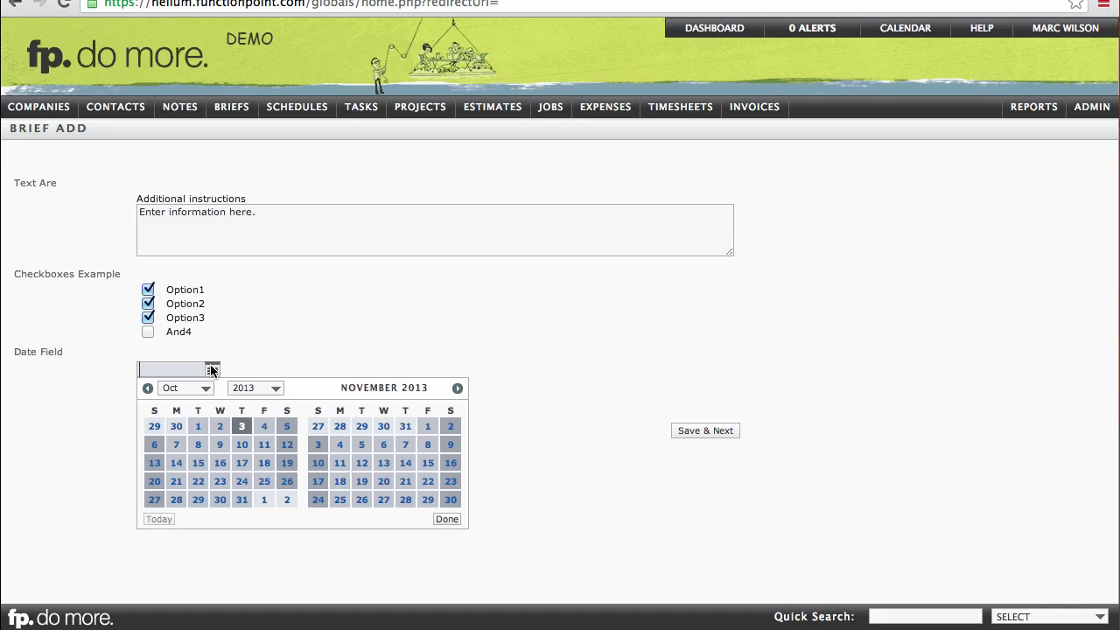
pyautogui.click(242, 482)
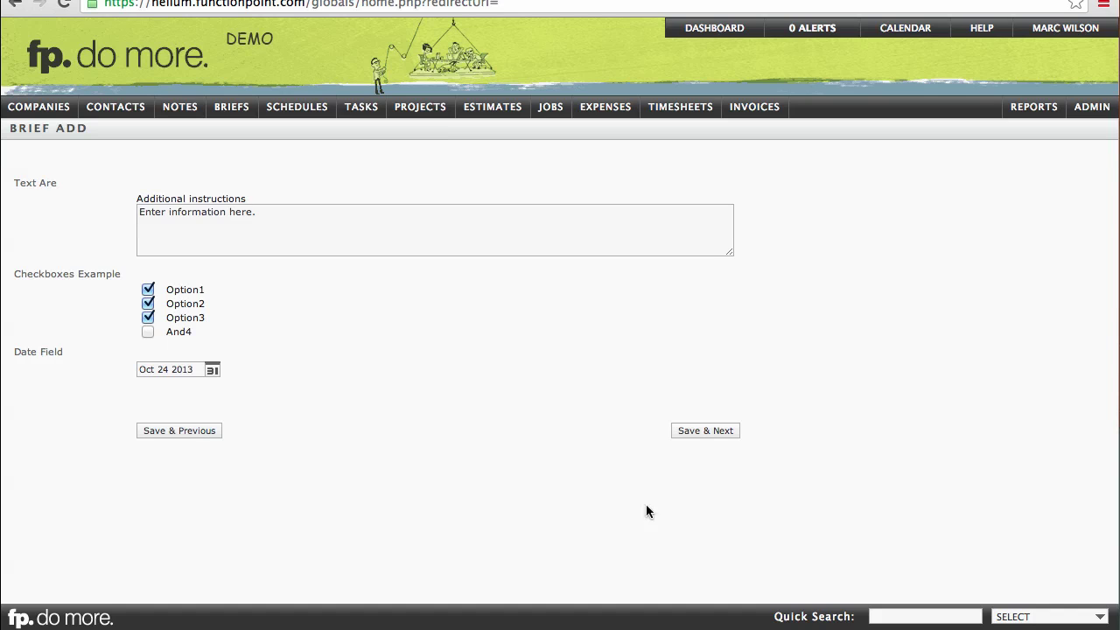
pyautogui.click(706, 430)
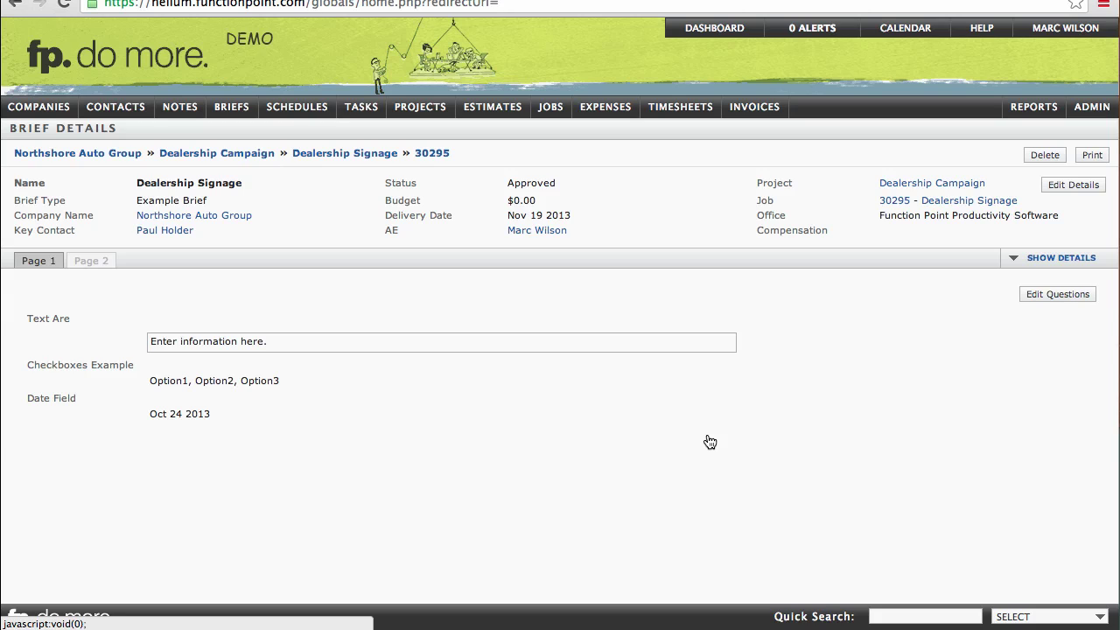
# Step: View the printable version of the Dealership Signage brief, look through its contents and close it
pyautogui.click(1092, 157)
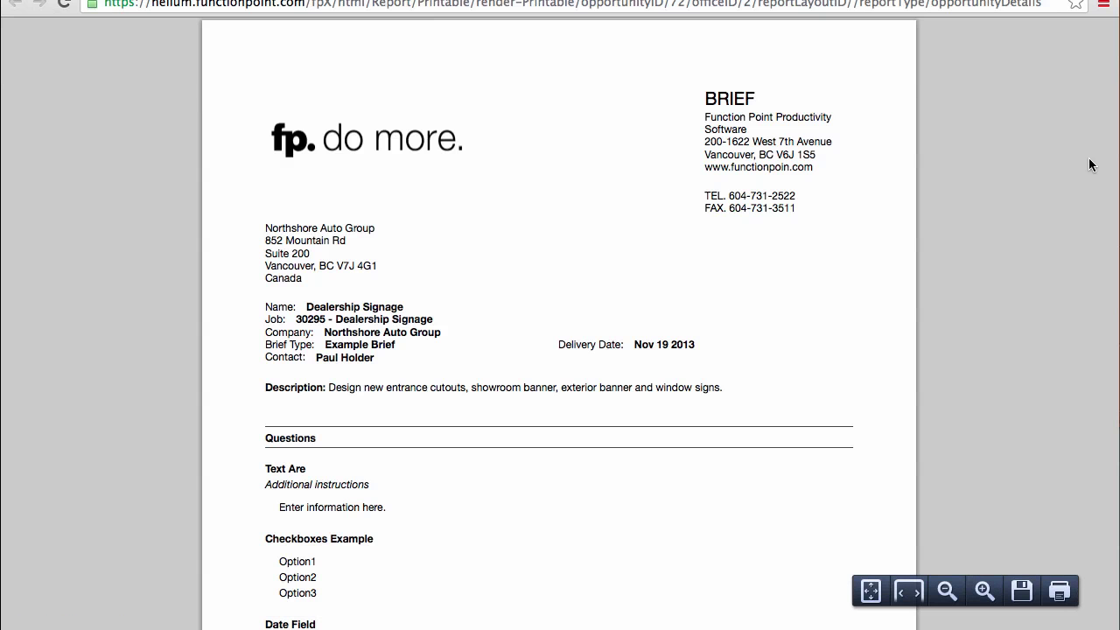
pyautogui.scroll(-3, 690, 246)
pyautogui.scroll(3, 691, 246)
pyautogui.press('super+w')
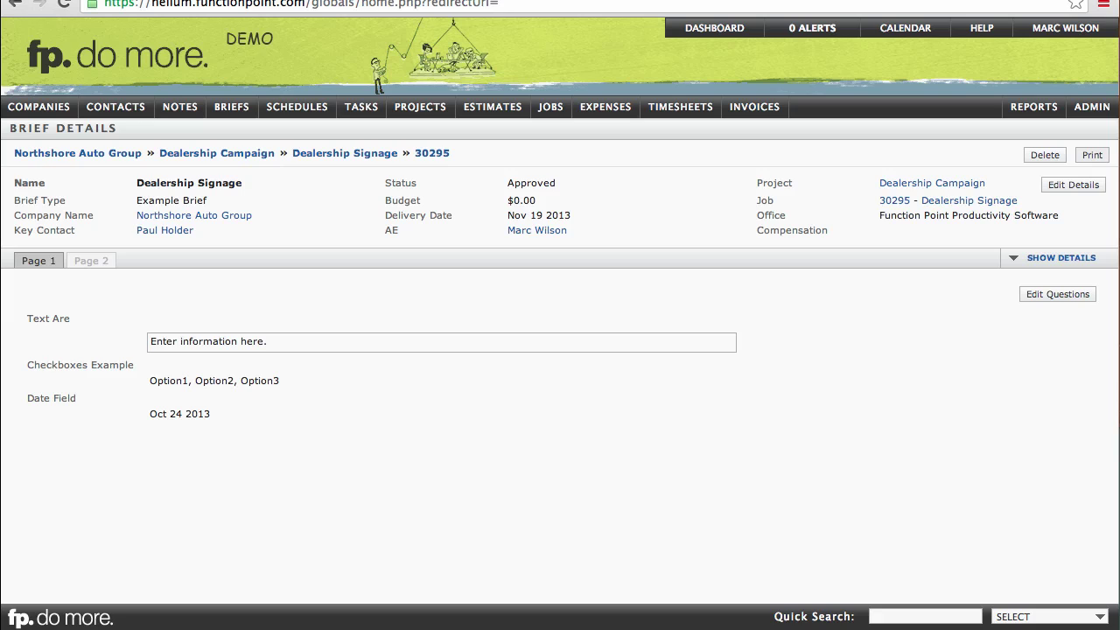
# Step: Go from the brief to its linked Dealership Signage job and view the job's briefs
pyautogui.click(949, 203)
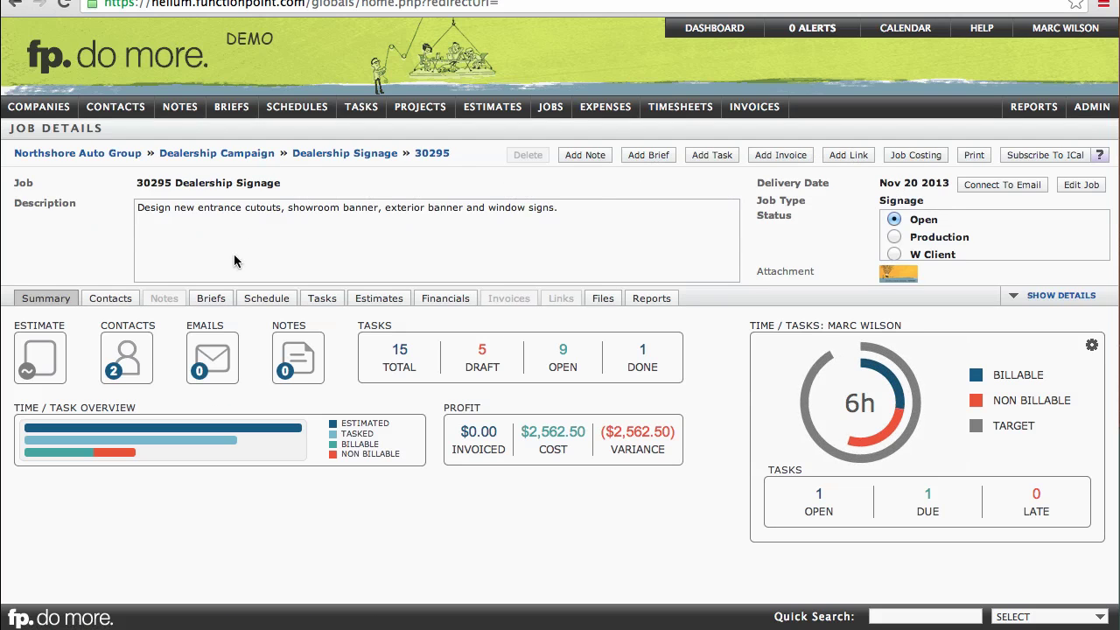
pyautogui.click(212, 300)
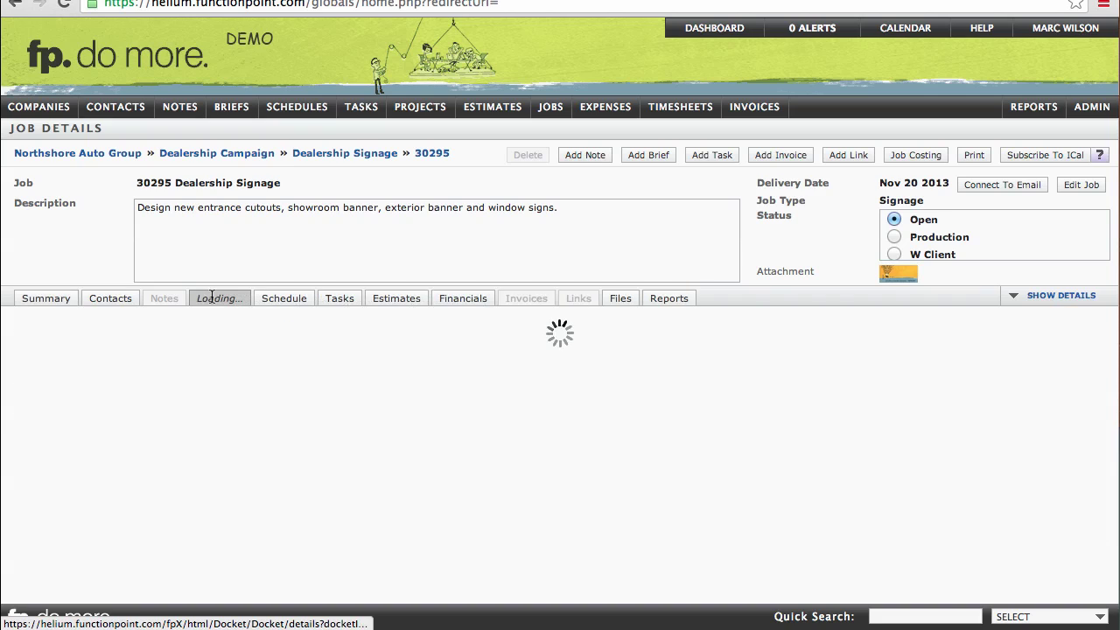